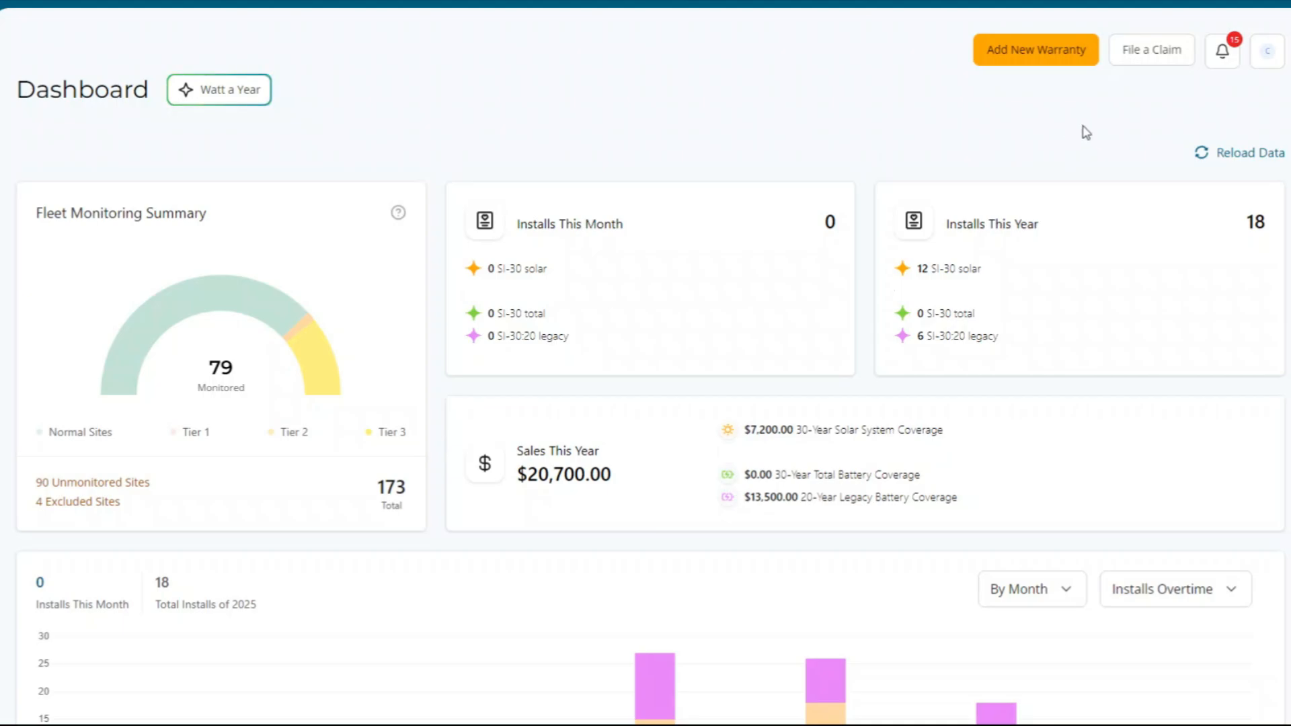
# - Open the File a Claim form and scroll down to its blank Contact Information section
pyautogui.click(1168, 61)
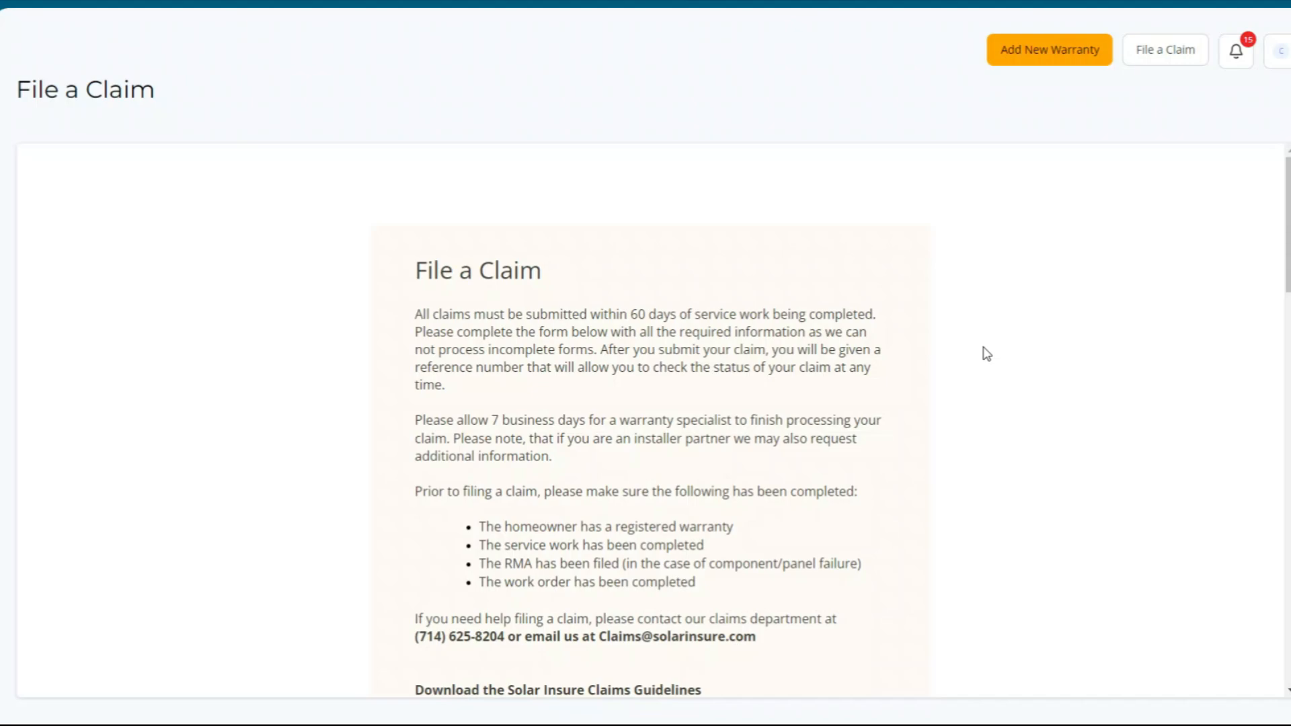
pyautogui.scroll(-6, 980, 361)
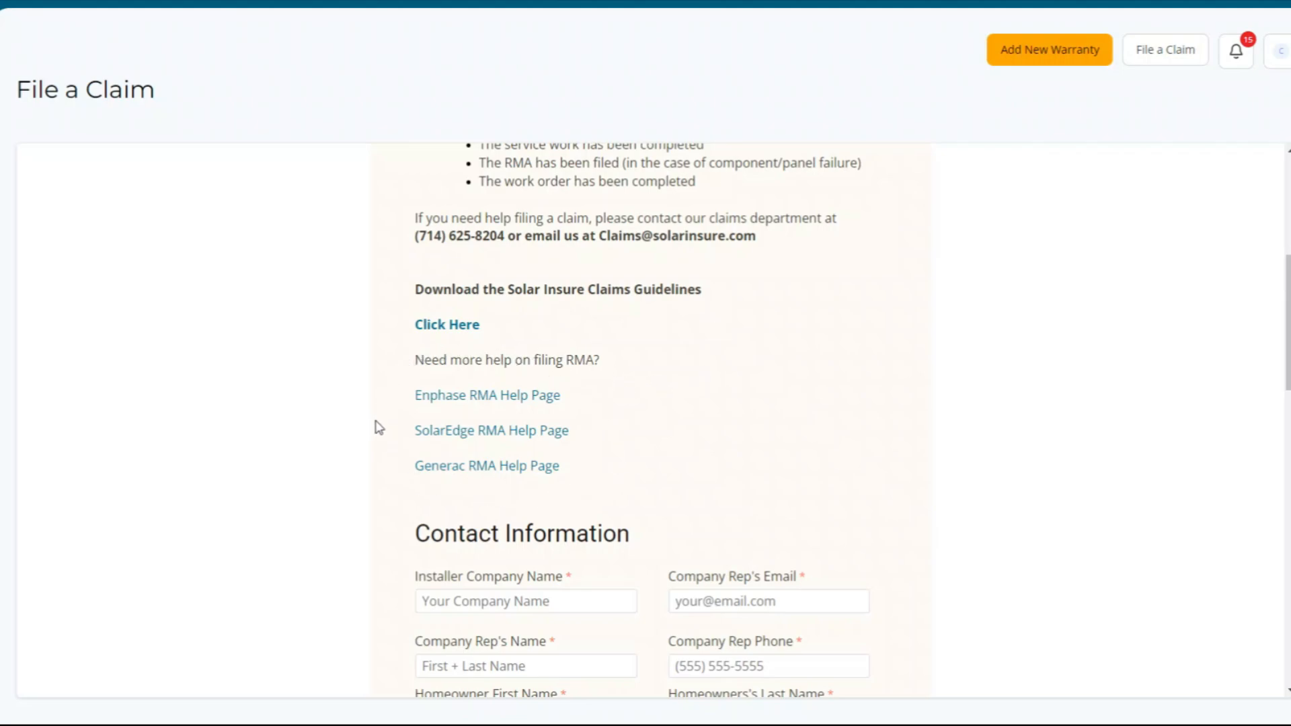
pyautogui.scroll(-5, 388, 384)
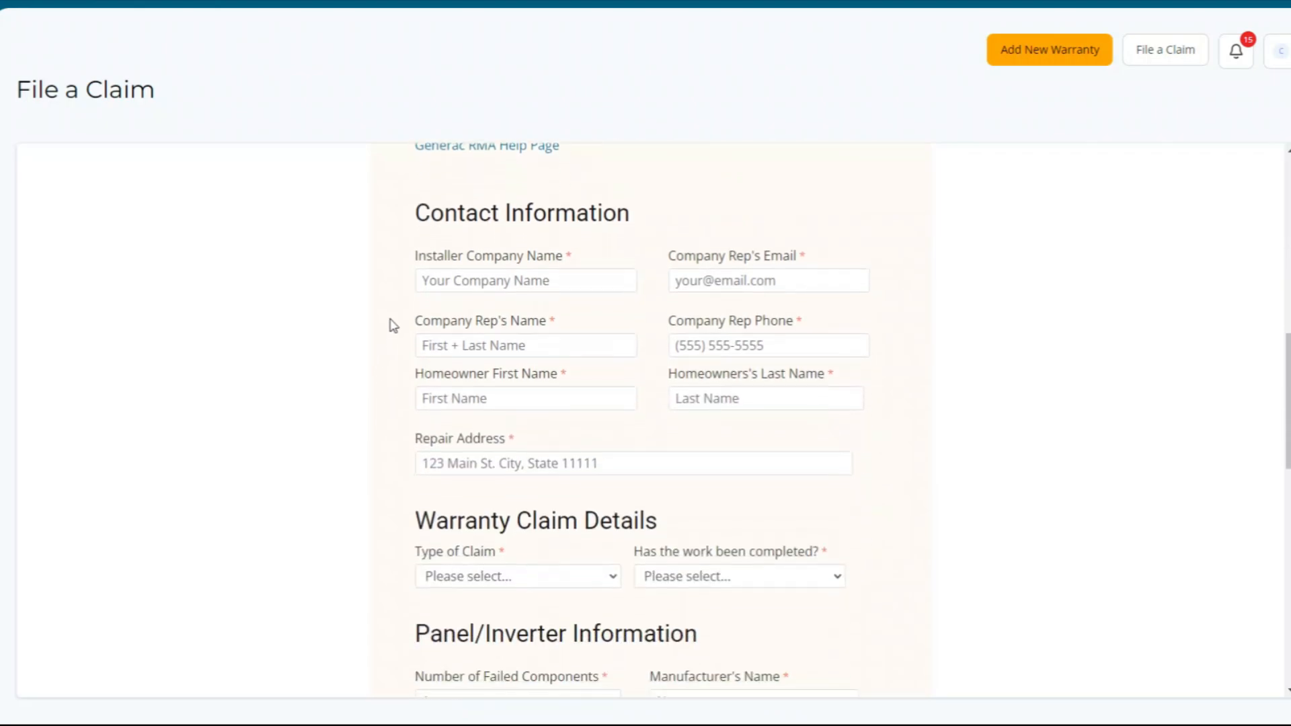
# - Fill installer company ABC Solar and the rep's saved e-mail, name and phone number
pyautogui.click(542, 285)
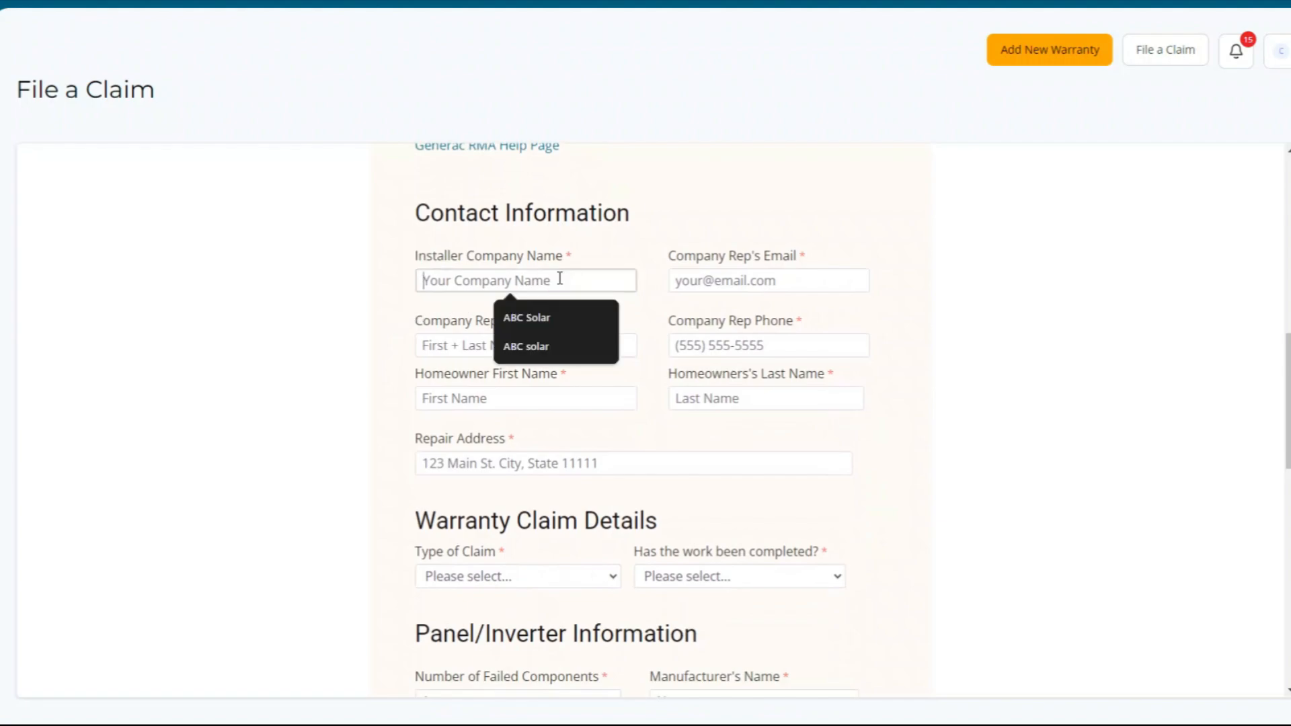
pyautogui.click(556, 317)
pyautogui.click(804, 280)
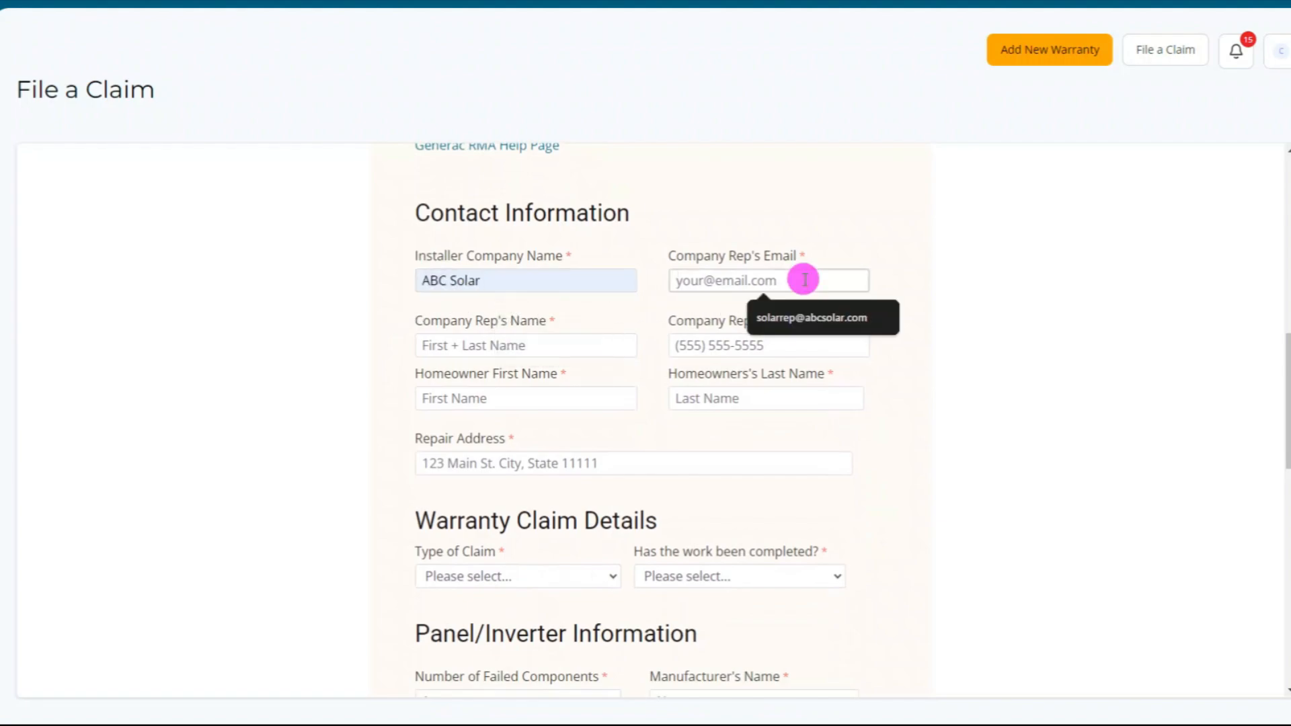
pyautogui.click(804, 316)
pyautogui.click(514, 342)
pyautogui.click(547, 367)
pyautogui.click(735, 348)
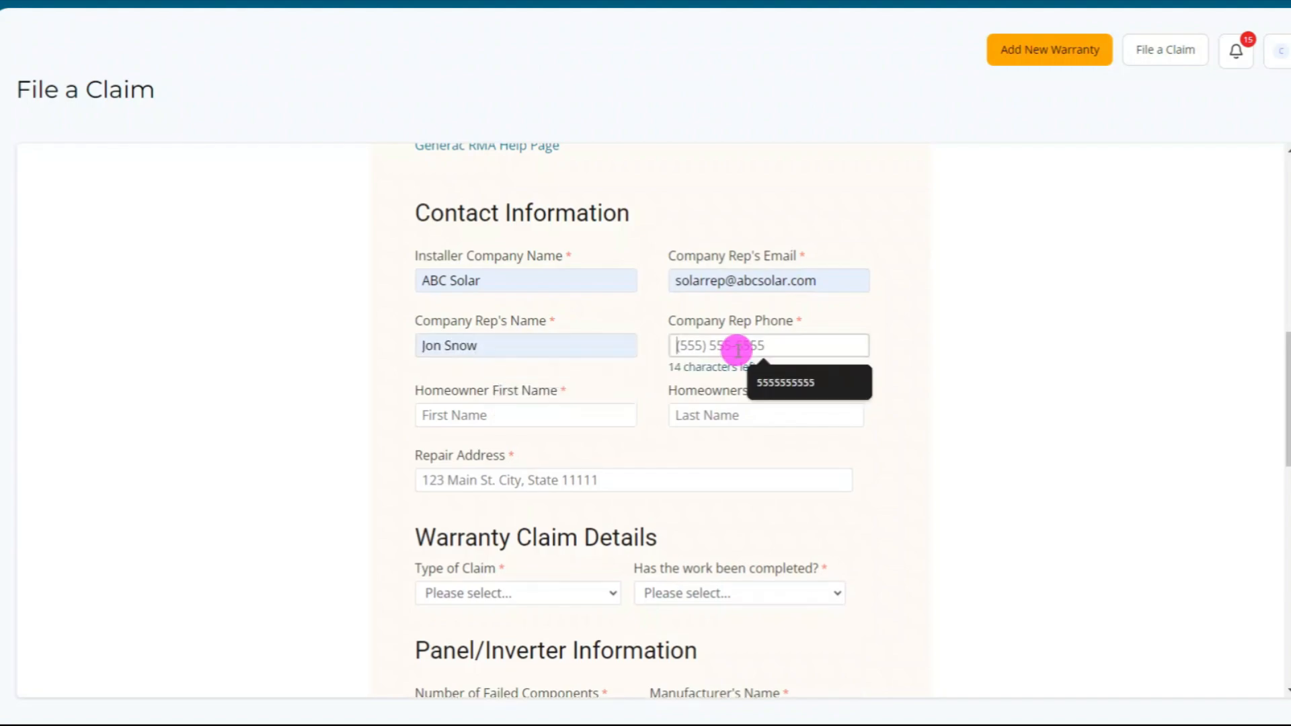
pyautogui.click(776, 380)
# - Fill the homeowner's first and last name and the repair address from saved entries
pyautogui.scroll(-1, 652, 385)
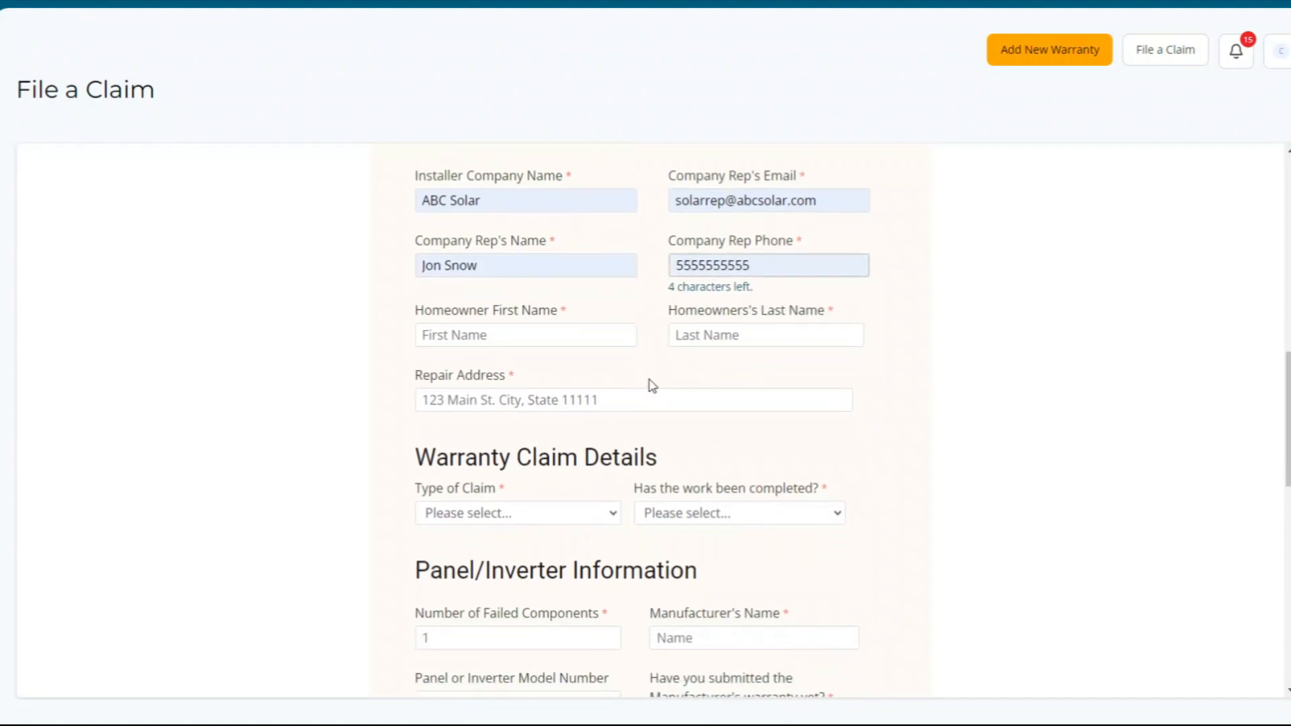
pyautogui.click(522, 336)
pyautogui.click(514, 349)
pyautogui.click(730, 330)
pyautogui.click(780, 354)
pyautogui.click(589, 386)
pyautogui.click(591, 420)
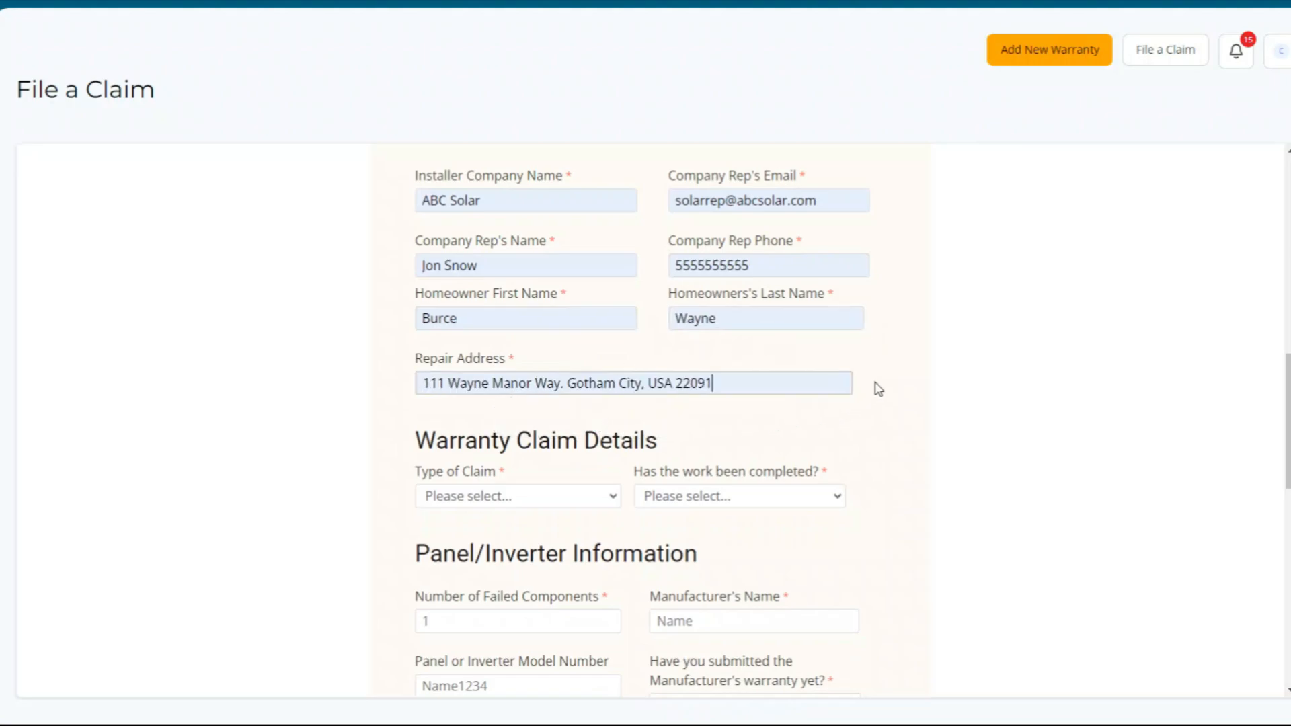
# - Set Type of Claim to Inverter and work completed to Yes, correcting an initial No
pyautogui.scroll(-2, 879, 389)
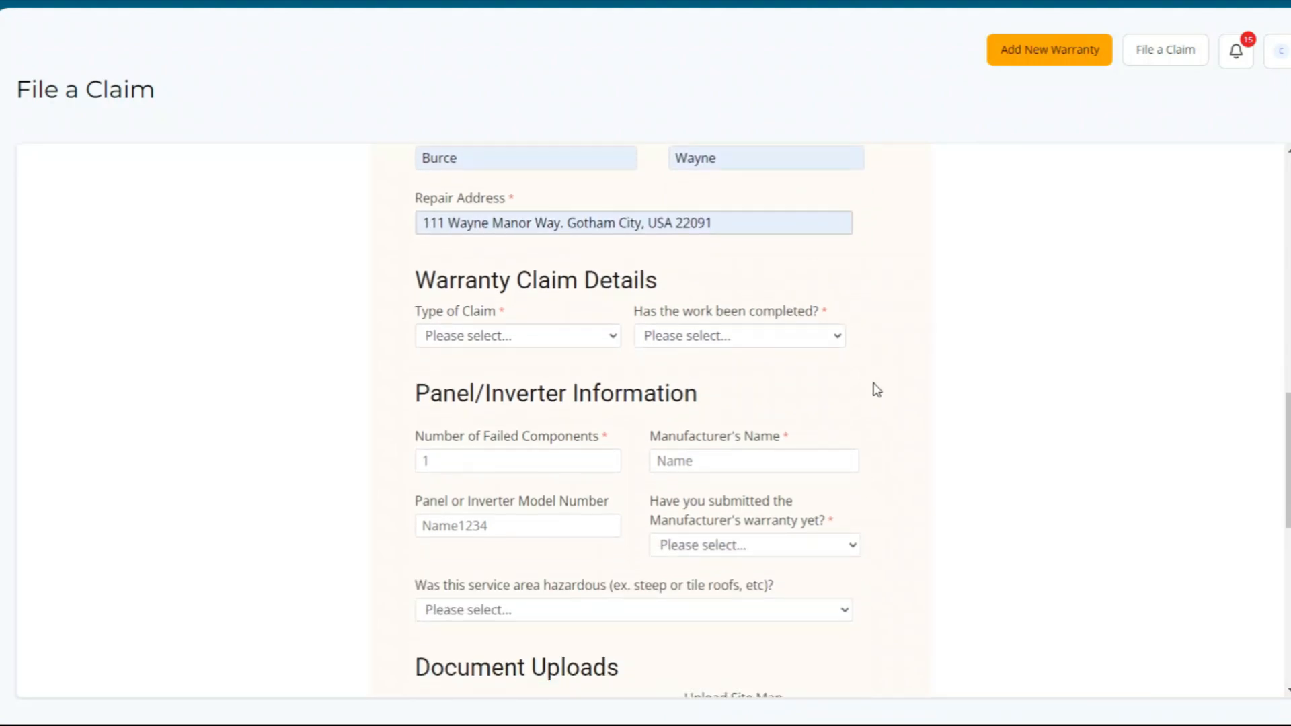
pyautogui.click(527, 343)
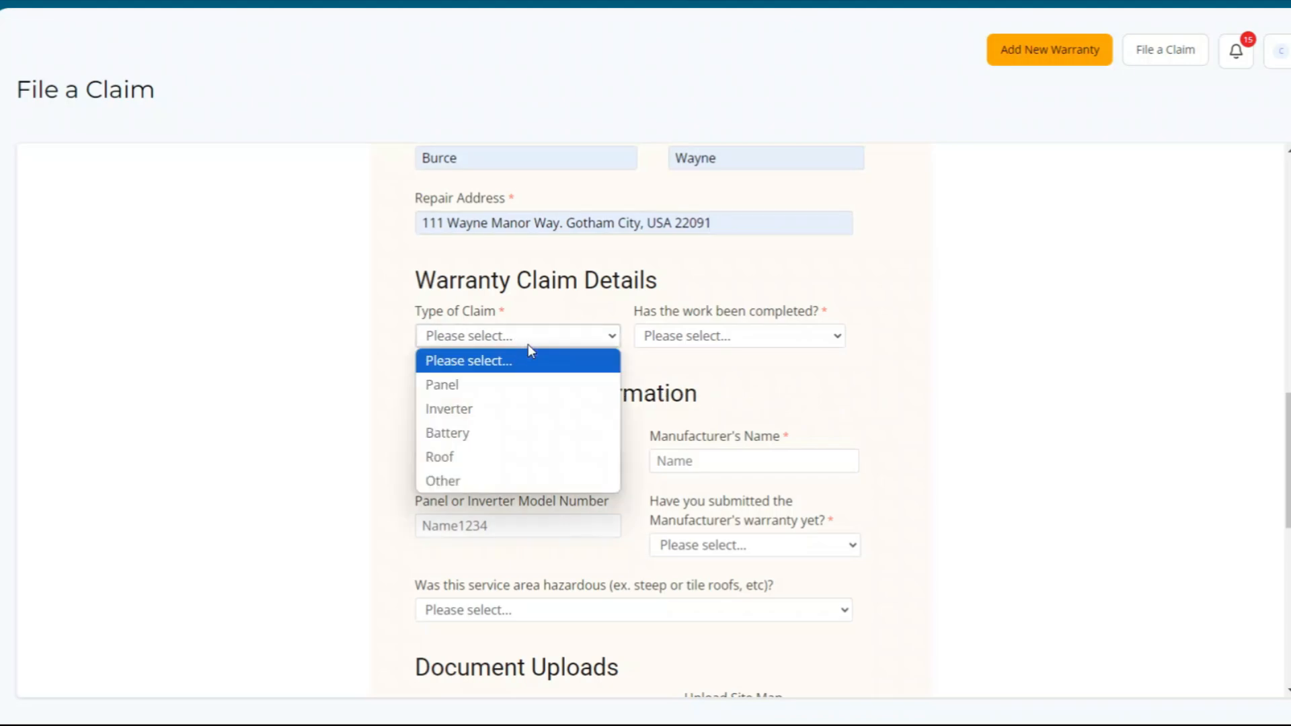
pyautogui.click(463, 411)
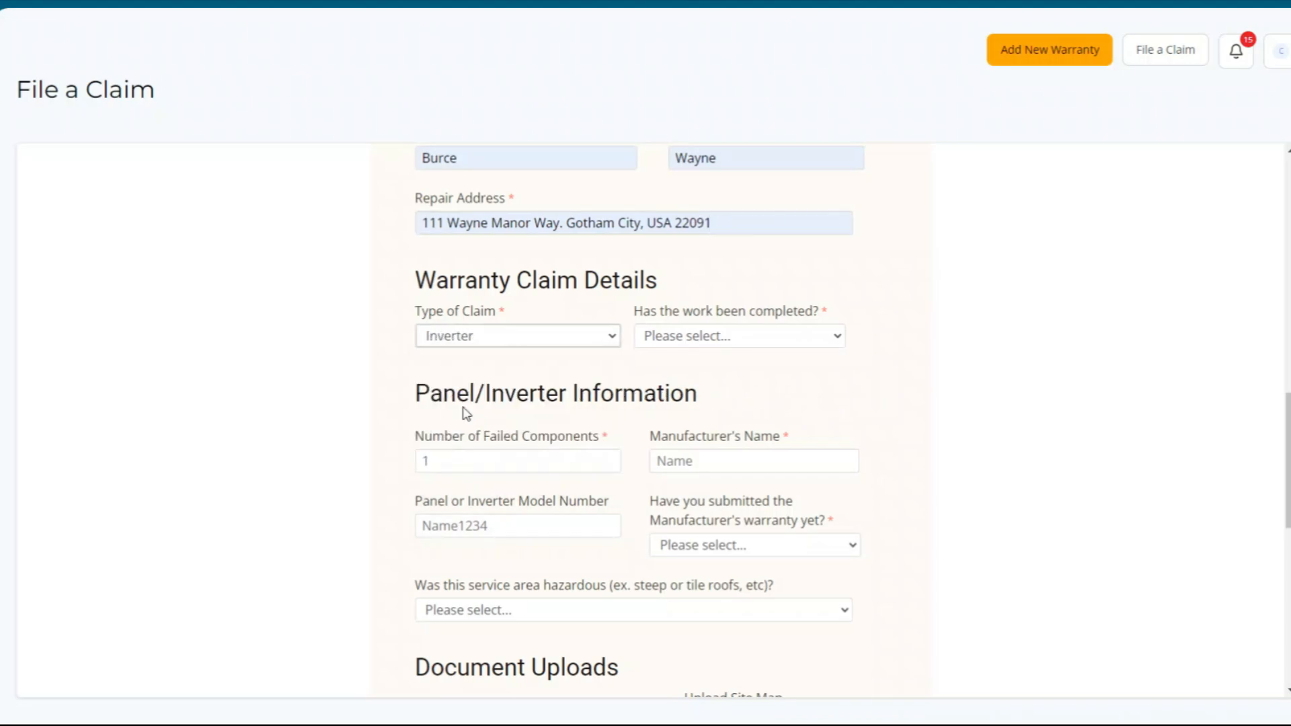
pyautogui.click(787, 335)
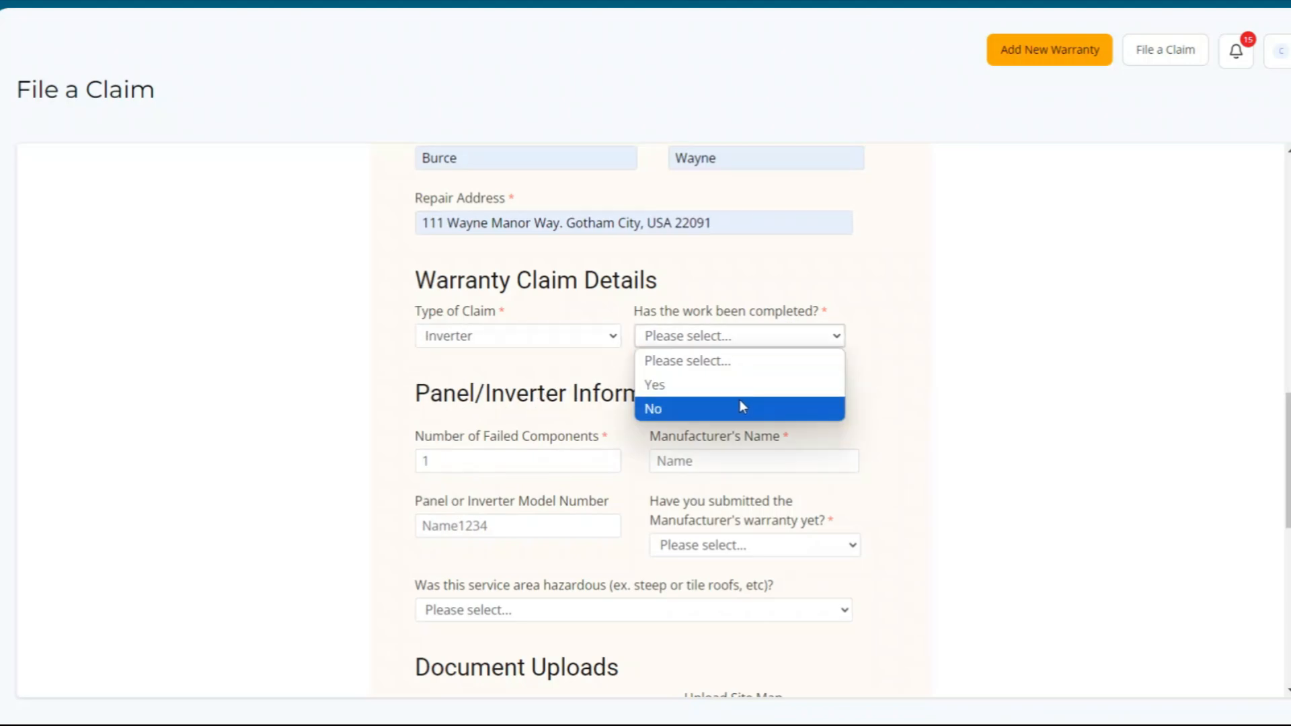
pyautogui.click(740, 407)
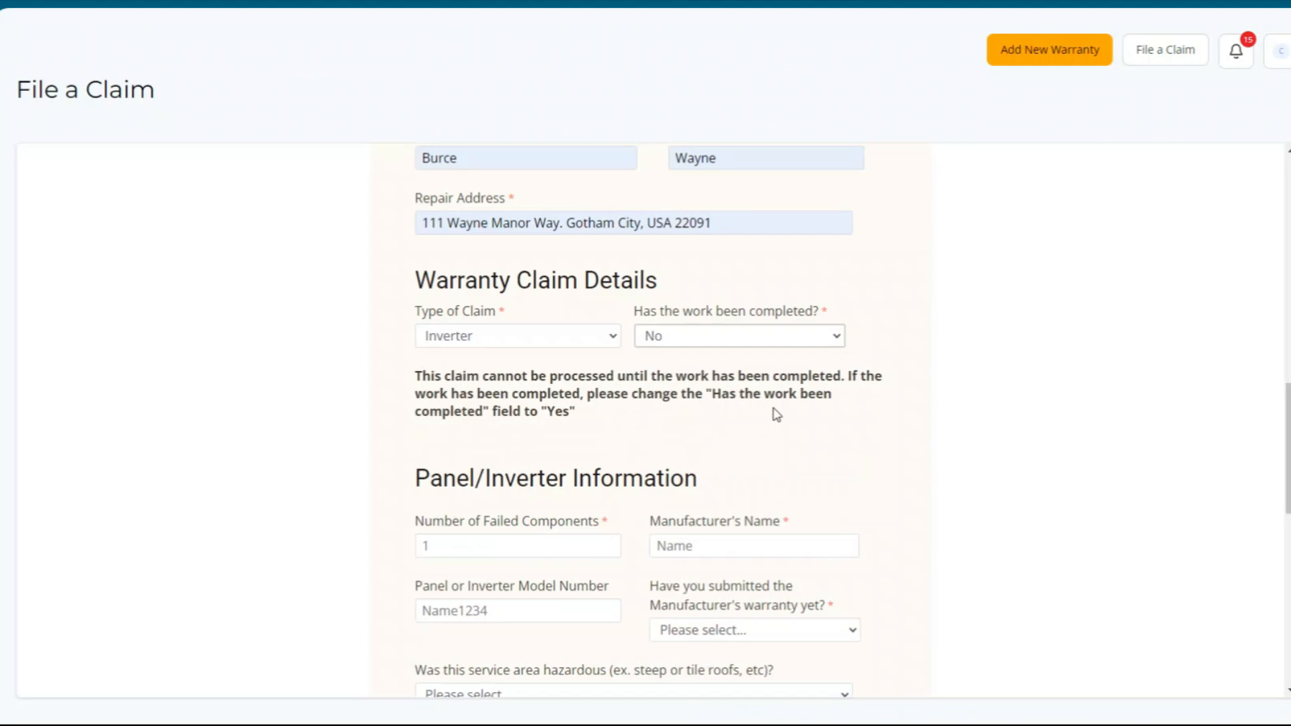
pyautogui.click(768, 337)
pyautogui.click(744, 386)
# - Enter 1 failed component, manufacturer SolarEdge and model number SE7600H-US
pyautogui.scroll(-3, 735, 386)
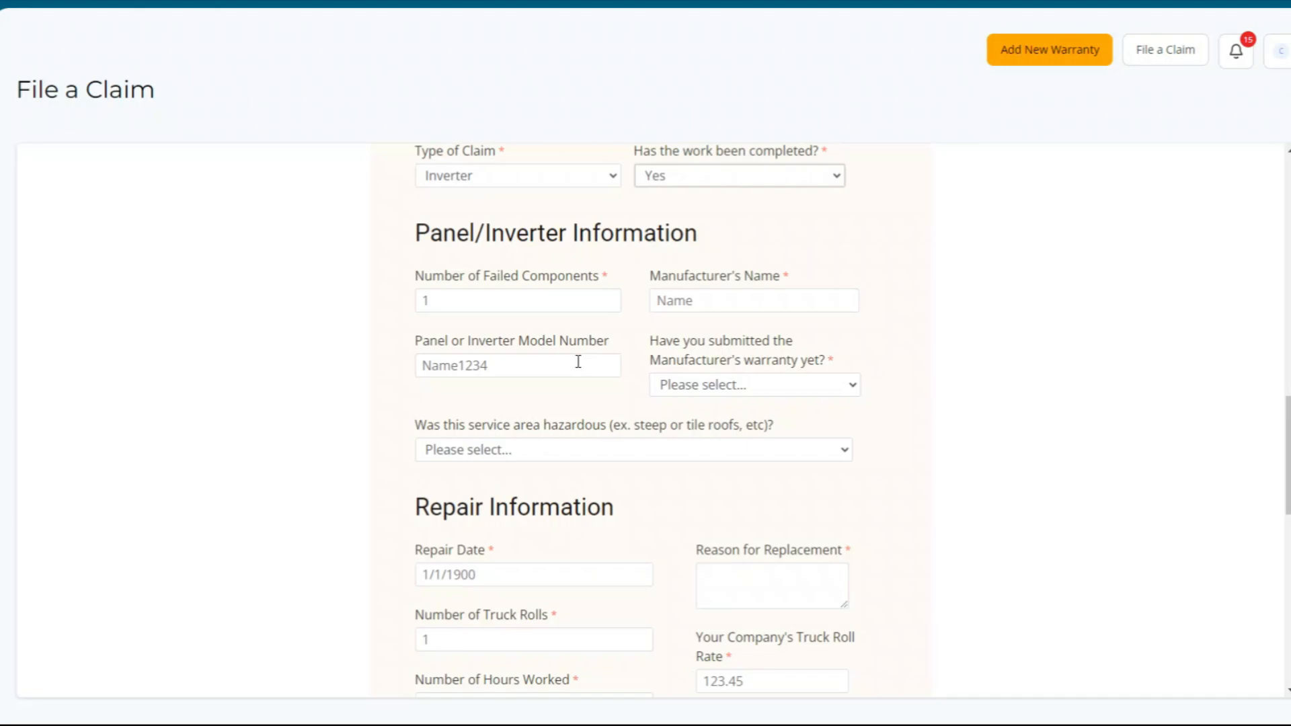
pyautogui.click(469, 301)
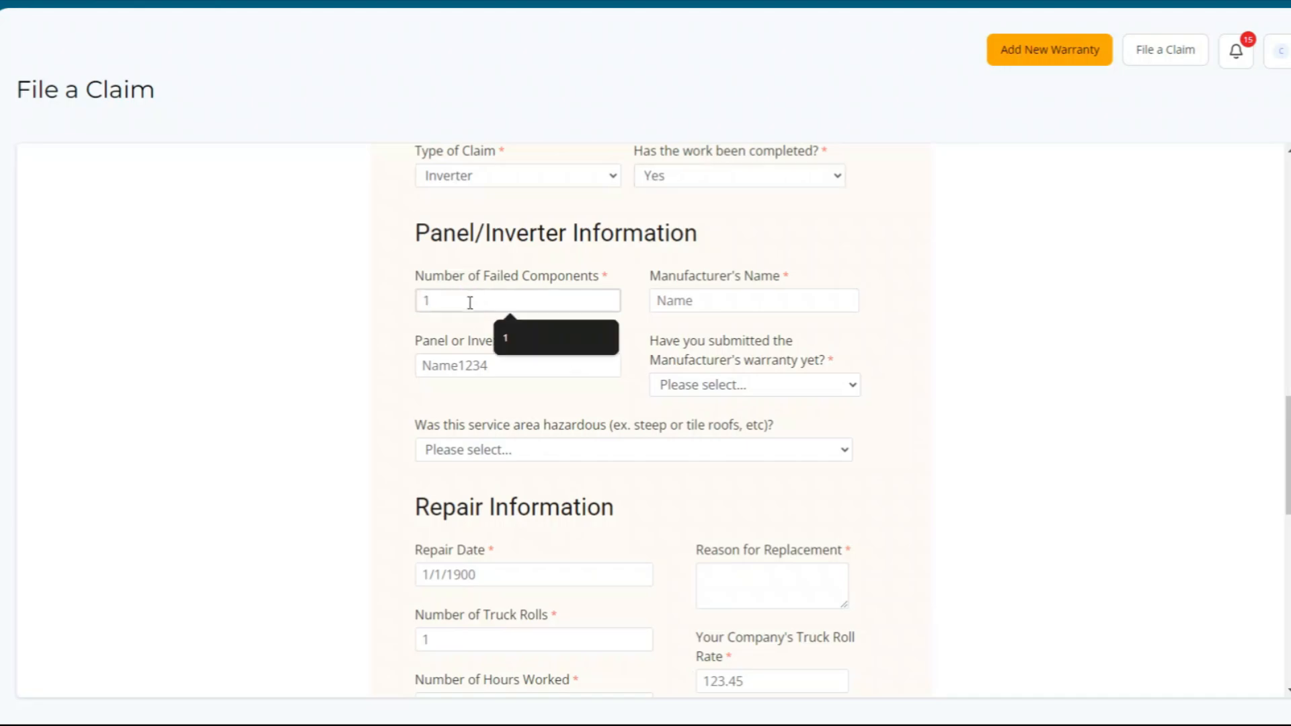
pyautogui.click(540, 345)
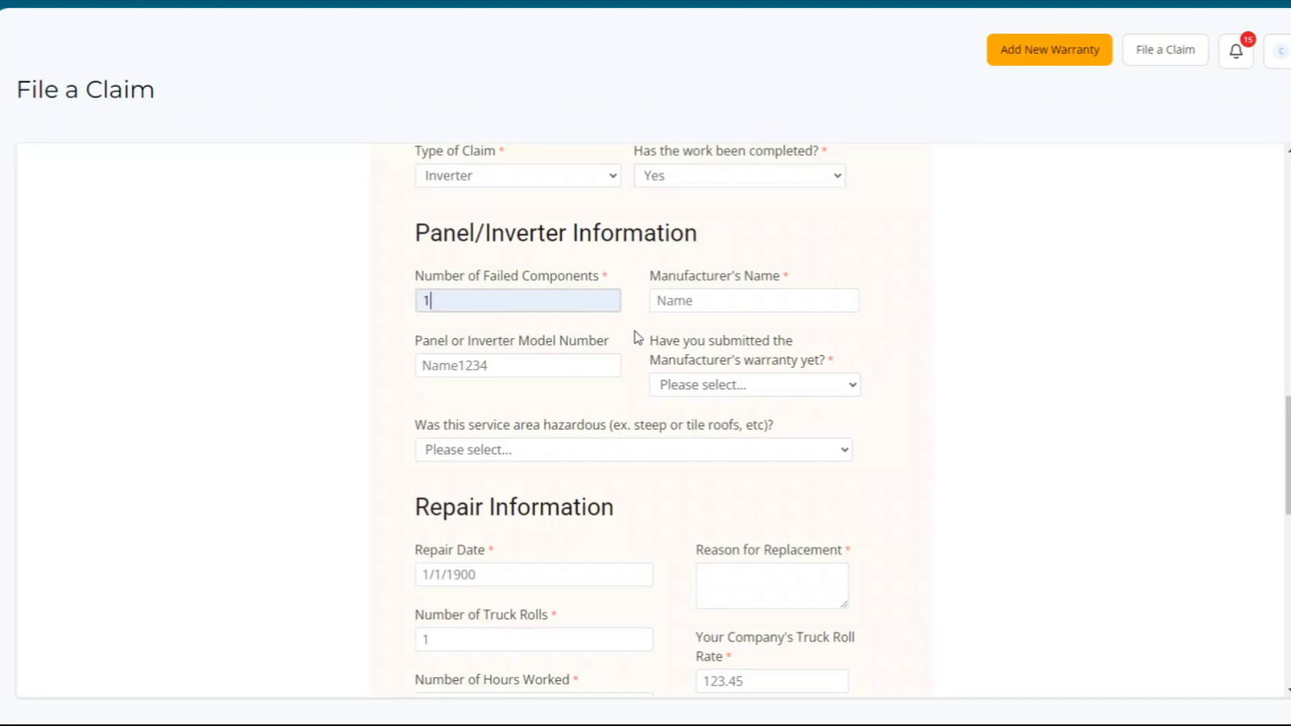
pyautogui.click(700, 306)
pyautogui.click(757, 338)
pyautogui.click(499, 365)
pyautogui.click(517, 403)
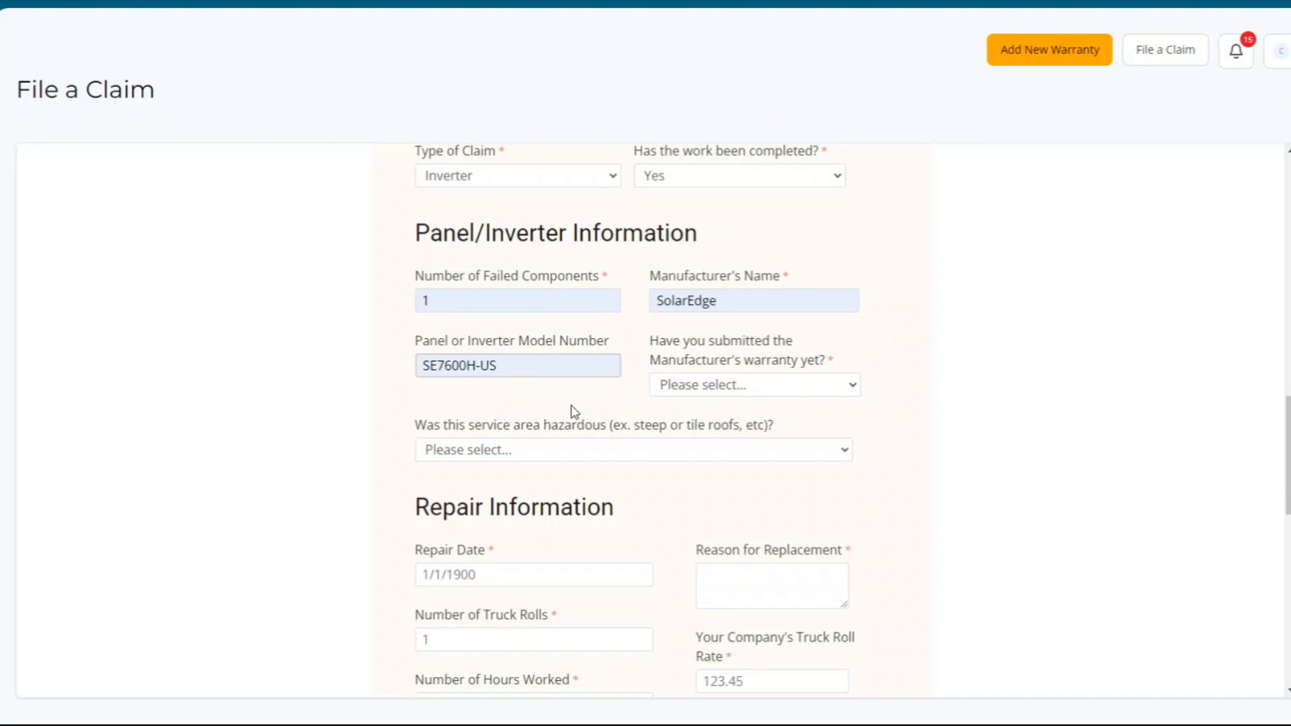
# - Mark the manufacturer warranty as submitted (Yes) and enter RMA Number 123458
pyautogui.click(739, 386)
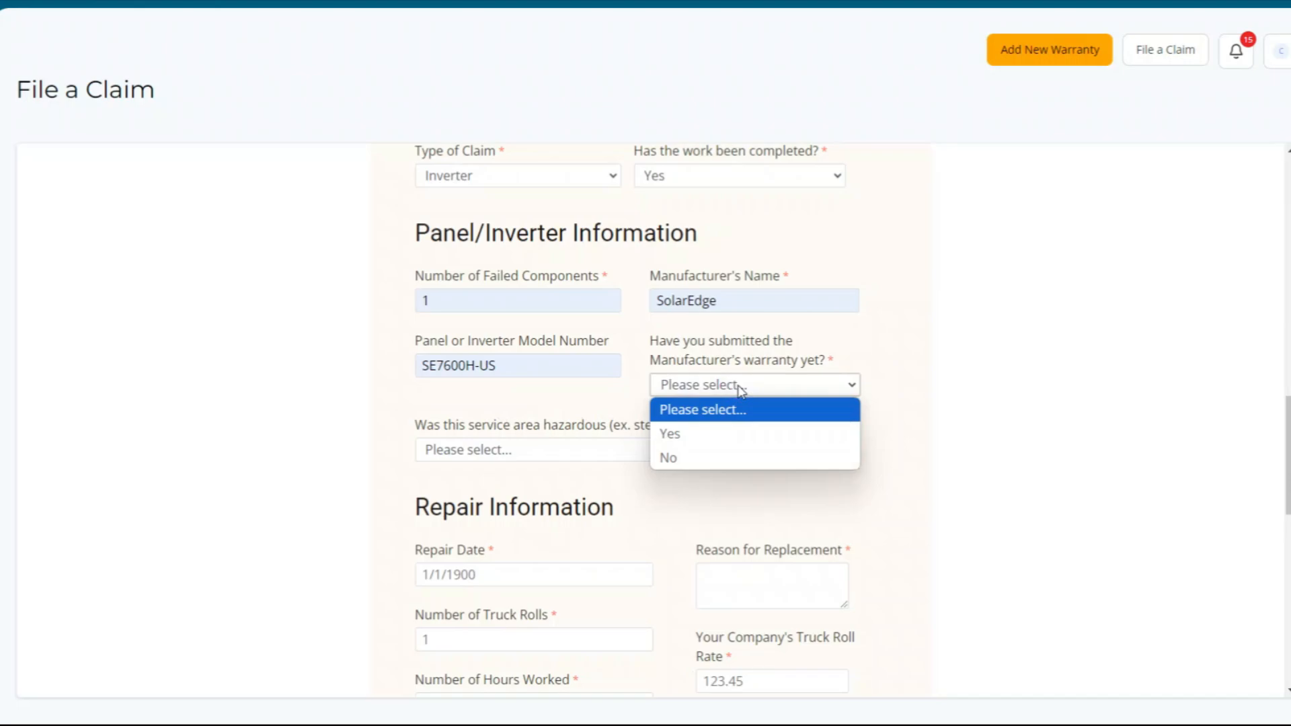
pyautogui.click(694, 436)
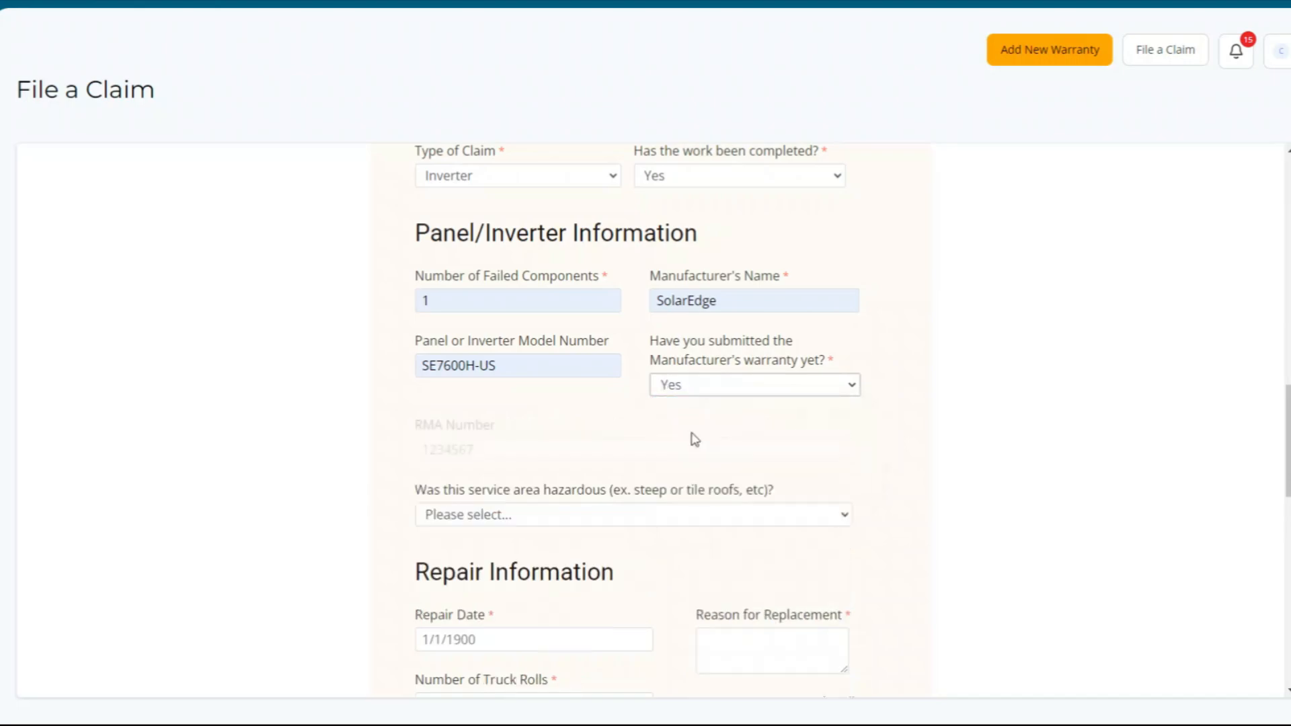
pyautogui.click(508, 444)
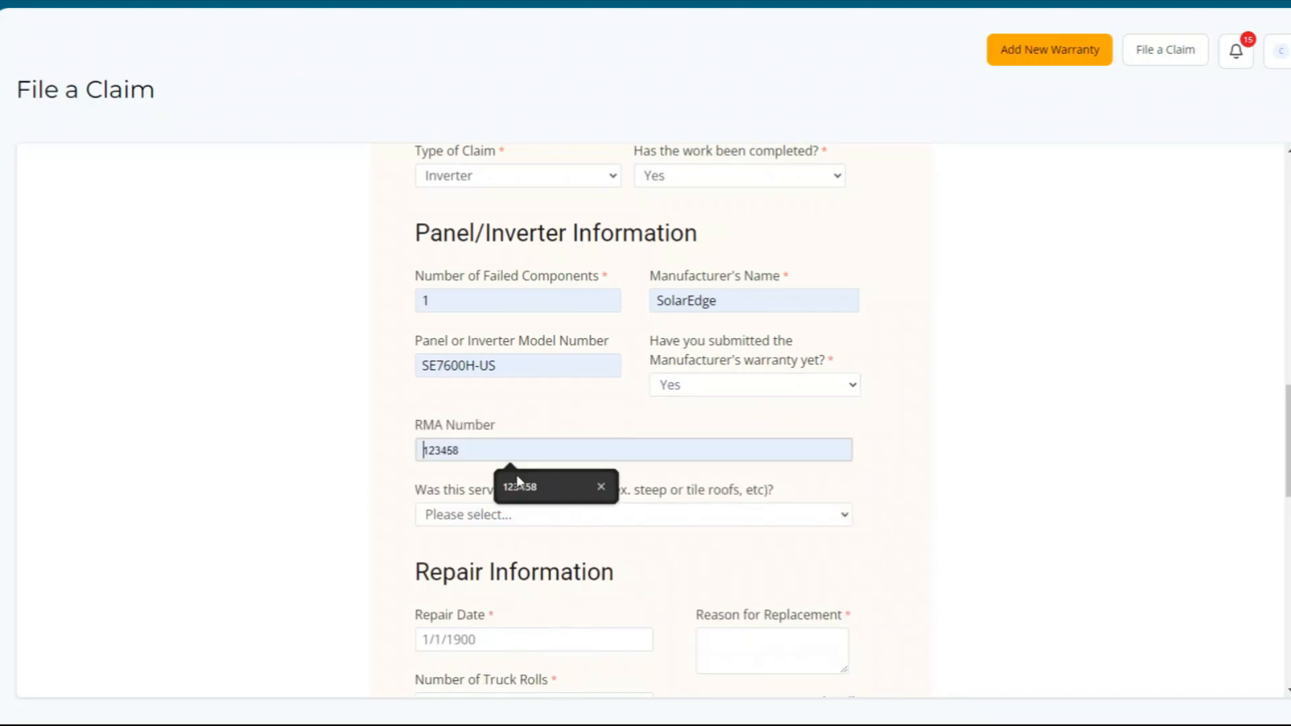
pyautogui.scroll(-1, 377, 429)
pyautogui.scroll(-2, 377, 428)
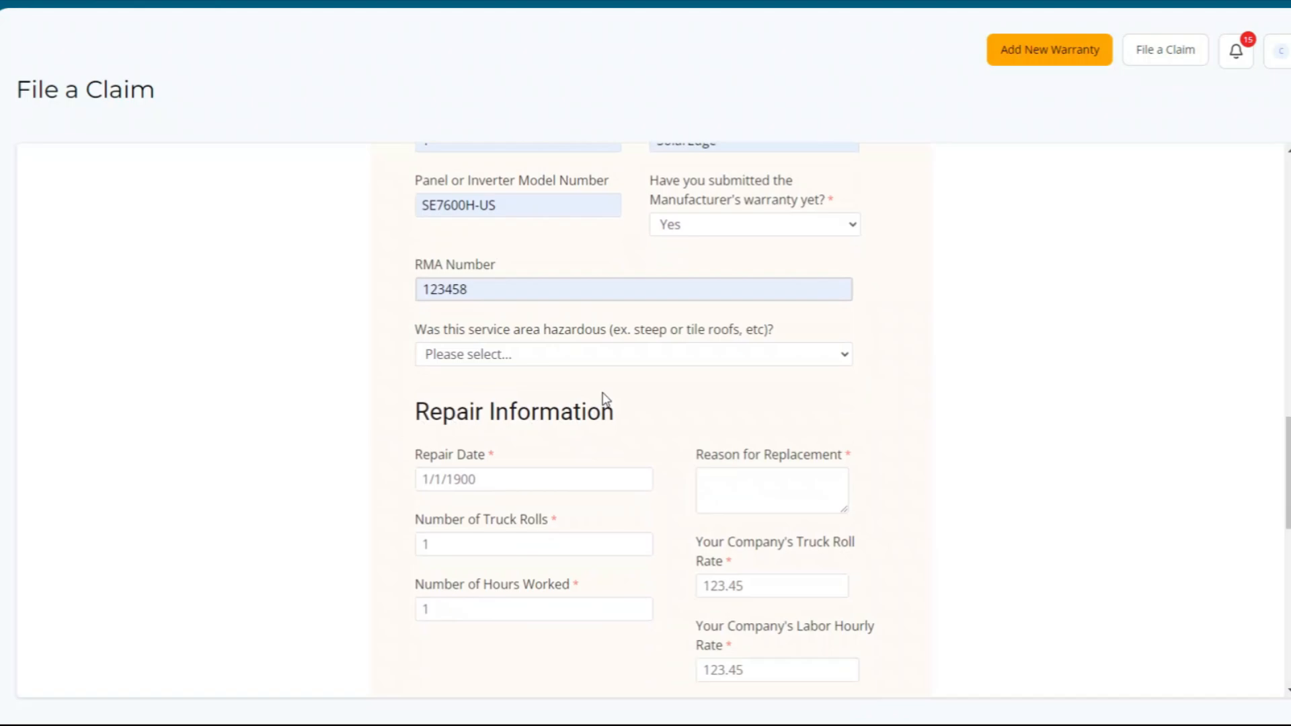
pyautogui.click(625, 355)
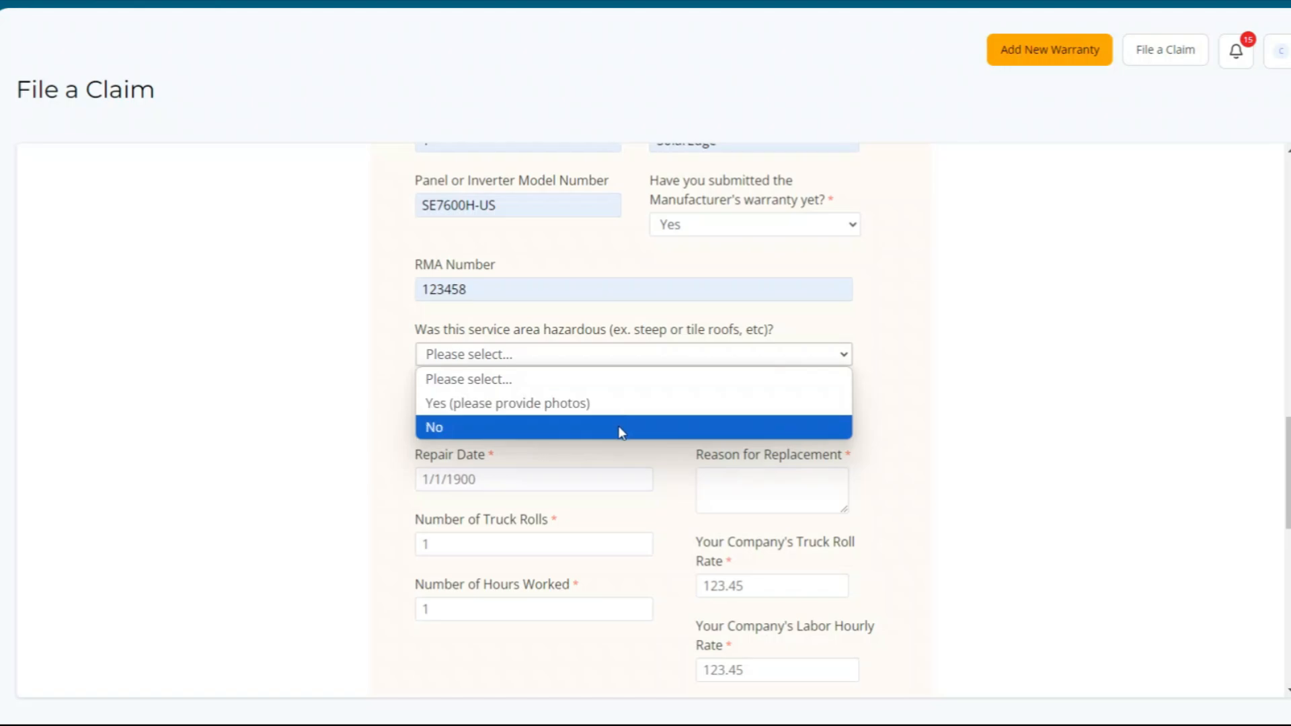
# - Mark the service area non-hazardous, set repair date 02/01/2025, and give reason 'inverter failed'
pyautogui.click(619, 427)
pyautogui.scroll(-3, 671, 402)
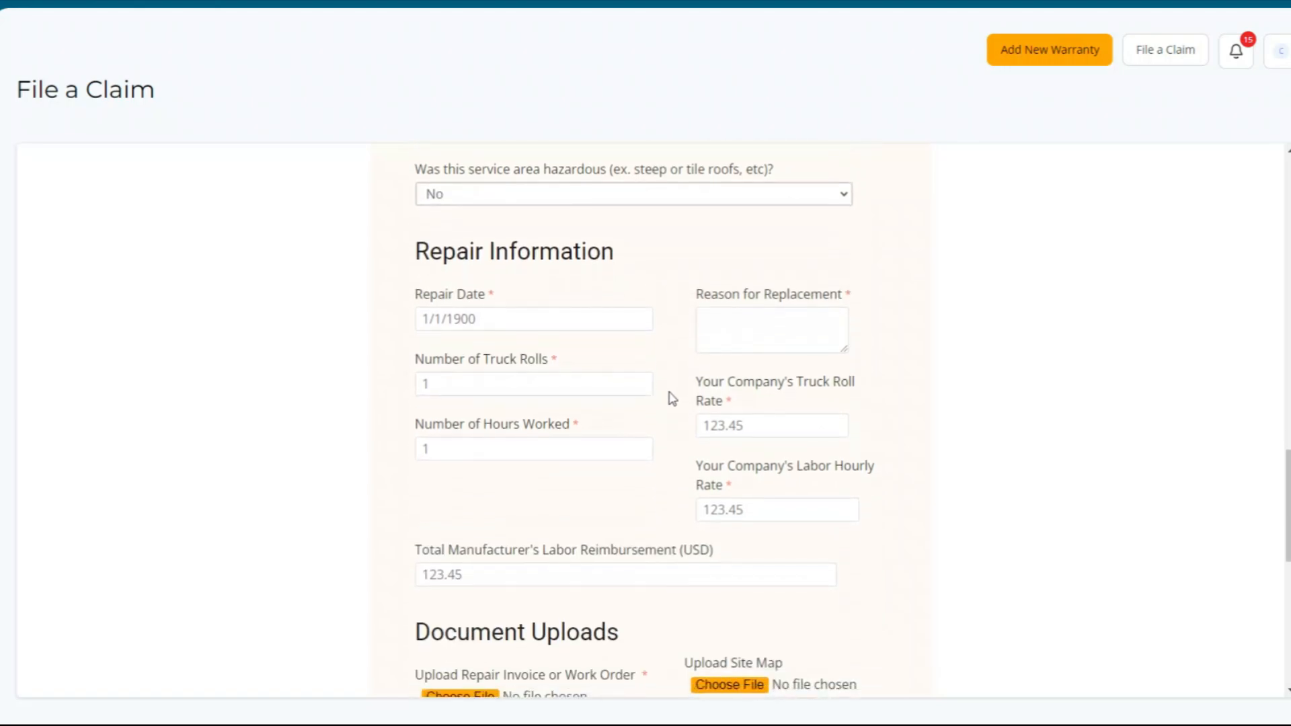
pyautogui.click(553, 315)
pyautogui.click(596, 404)
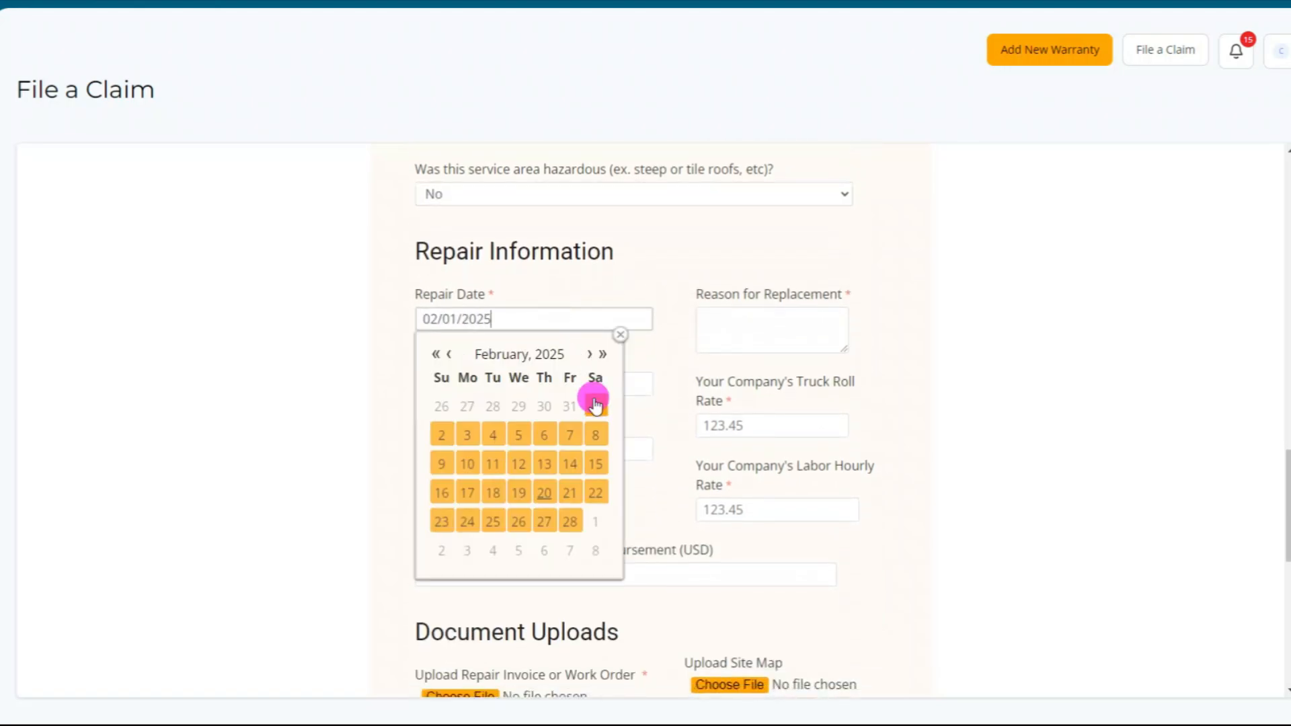
pyautogui.click(780, 318)
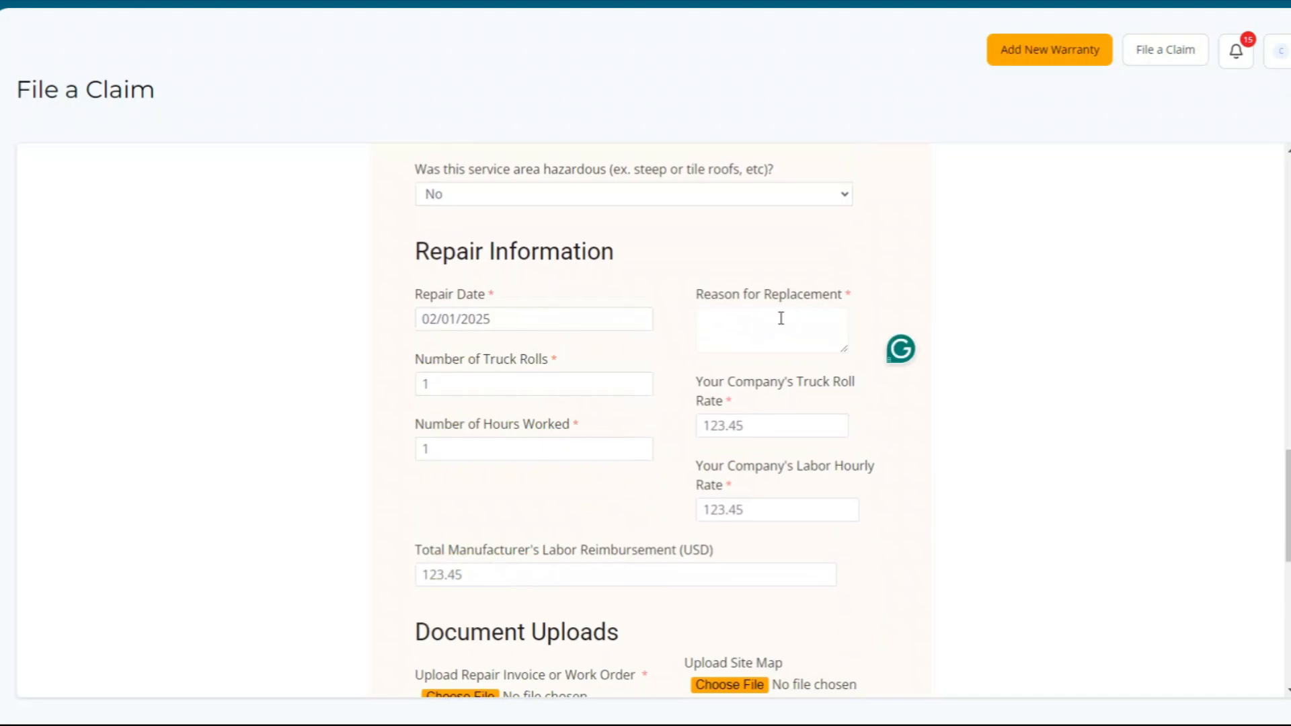
pyautogui.write('inverter')
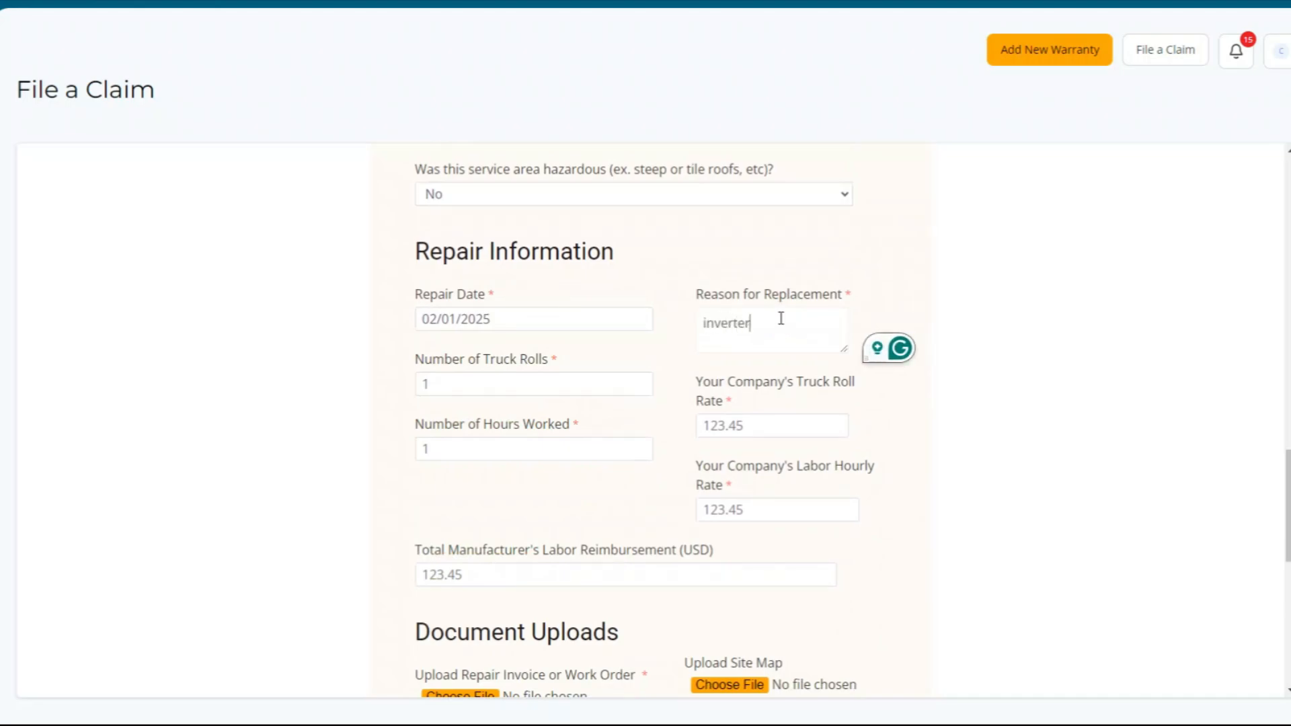
pyautogui.write(' failed')
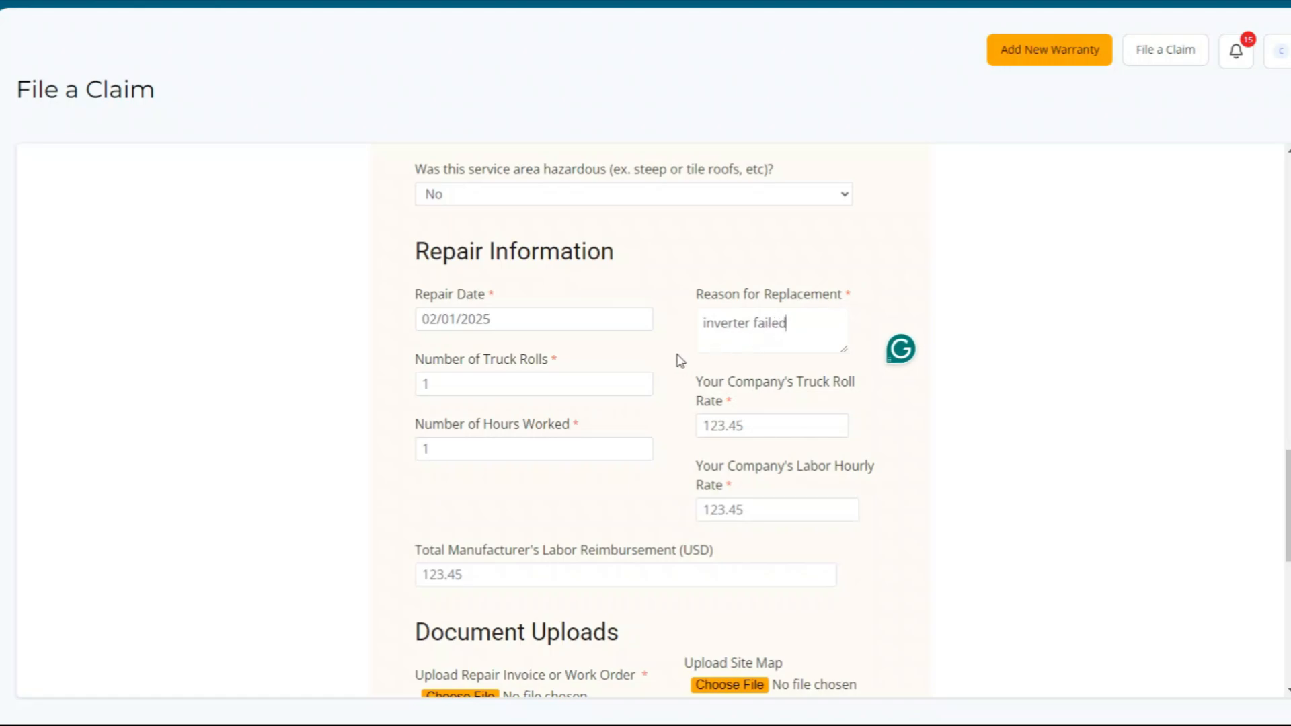
# - Enter 1 truck roll, 4 hours worked, rates 500 and 30, and total reimbursement 150
pyautogui.click(532, 390)
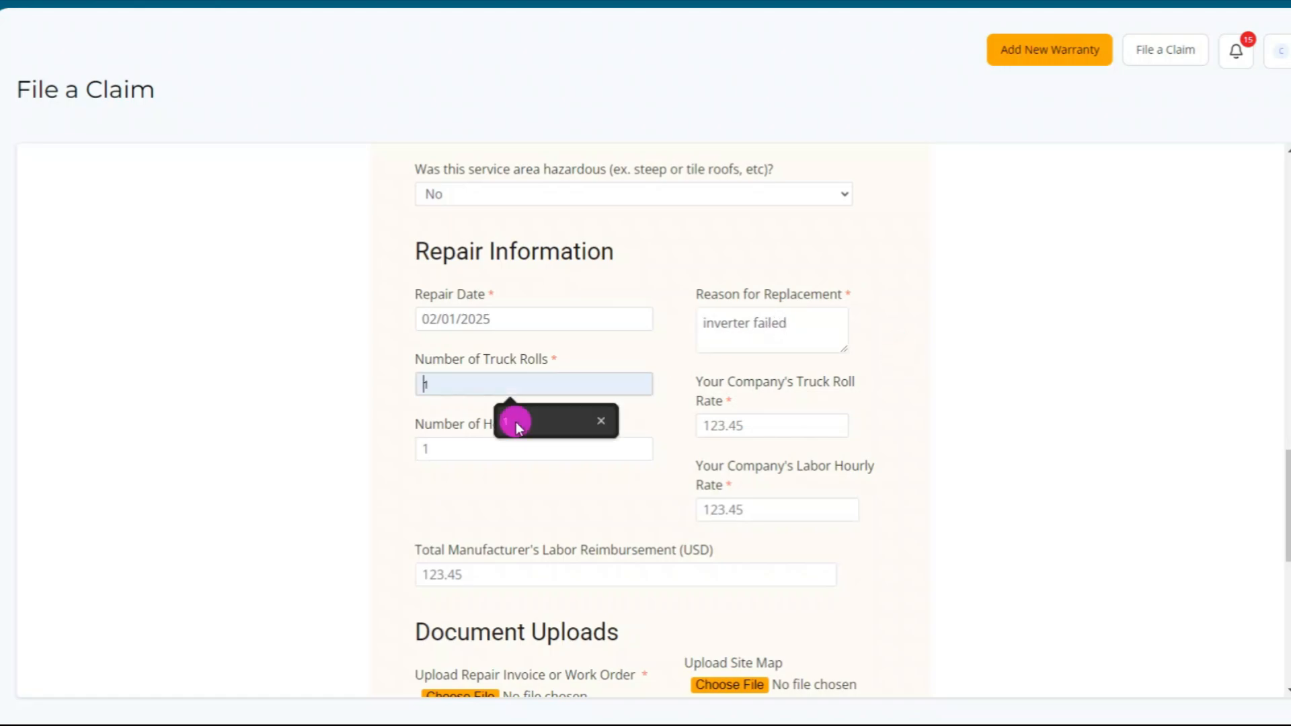
pyautogui.click(467, 450)
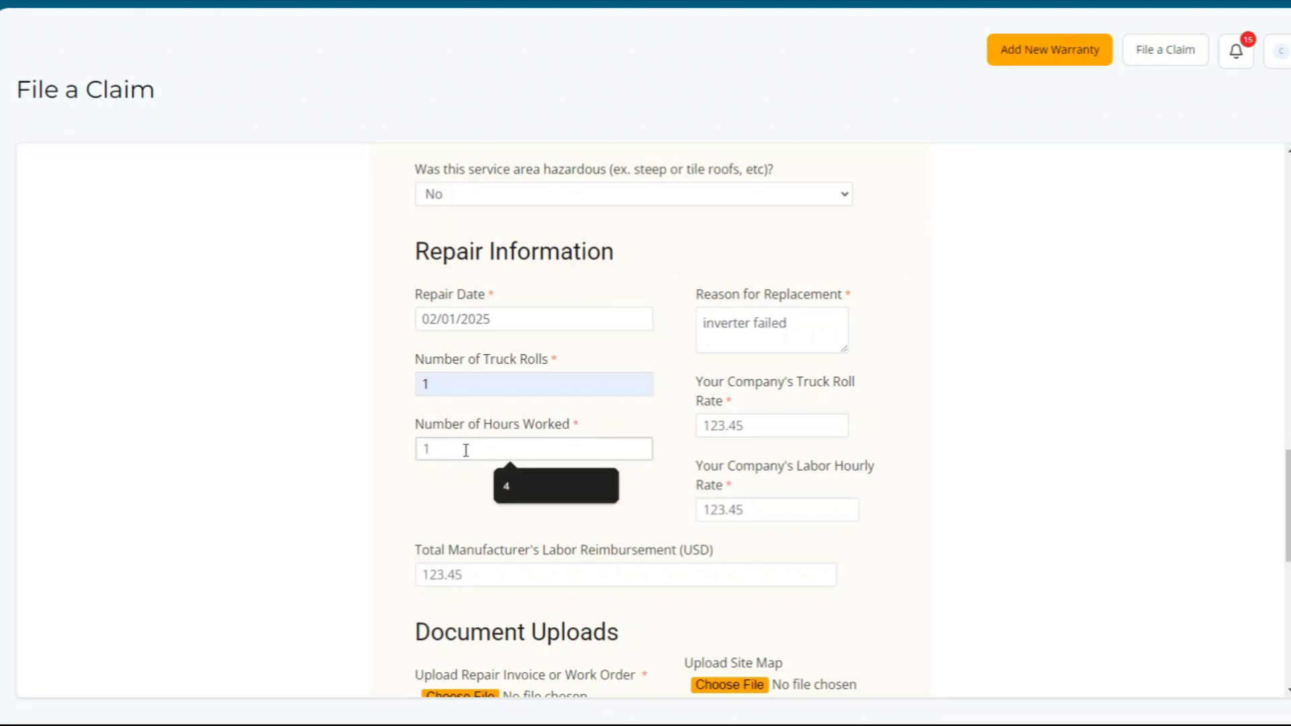
pyautogui.click(519, 486)
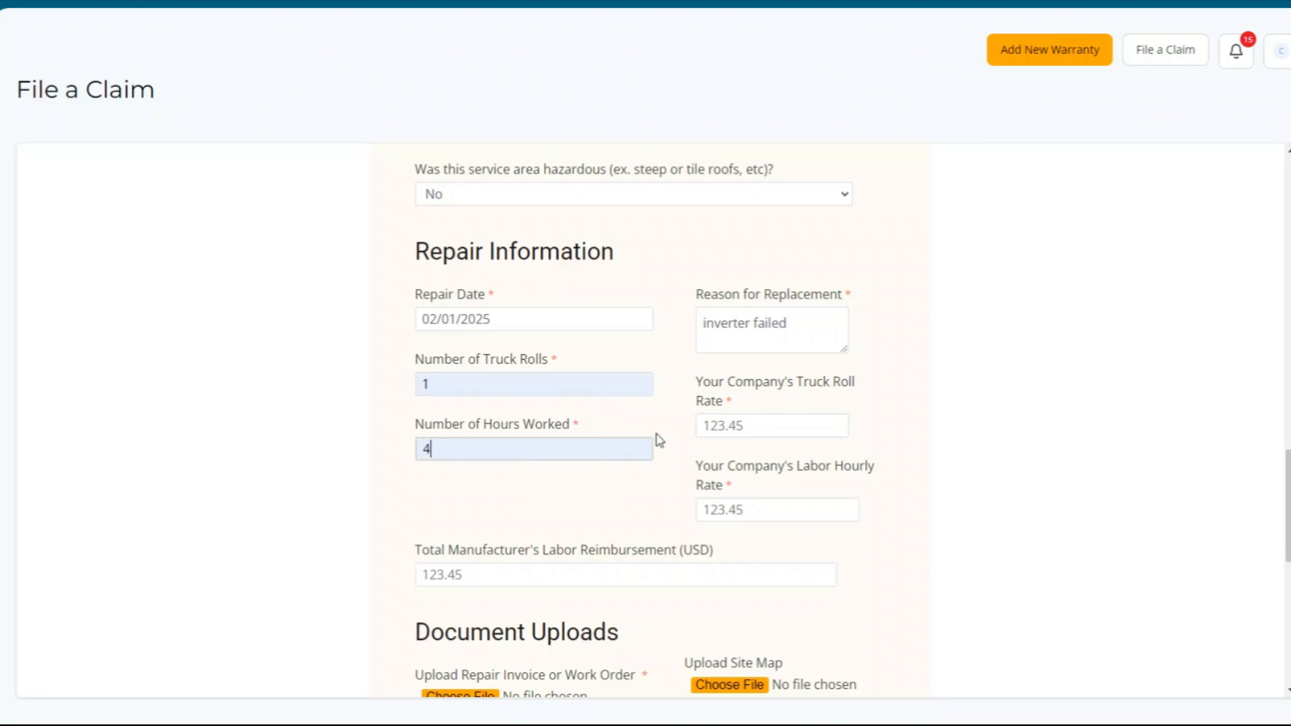
pyautogui.click(751, 431)
pyautogui.click(781, 453)
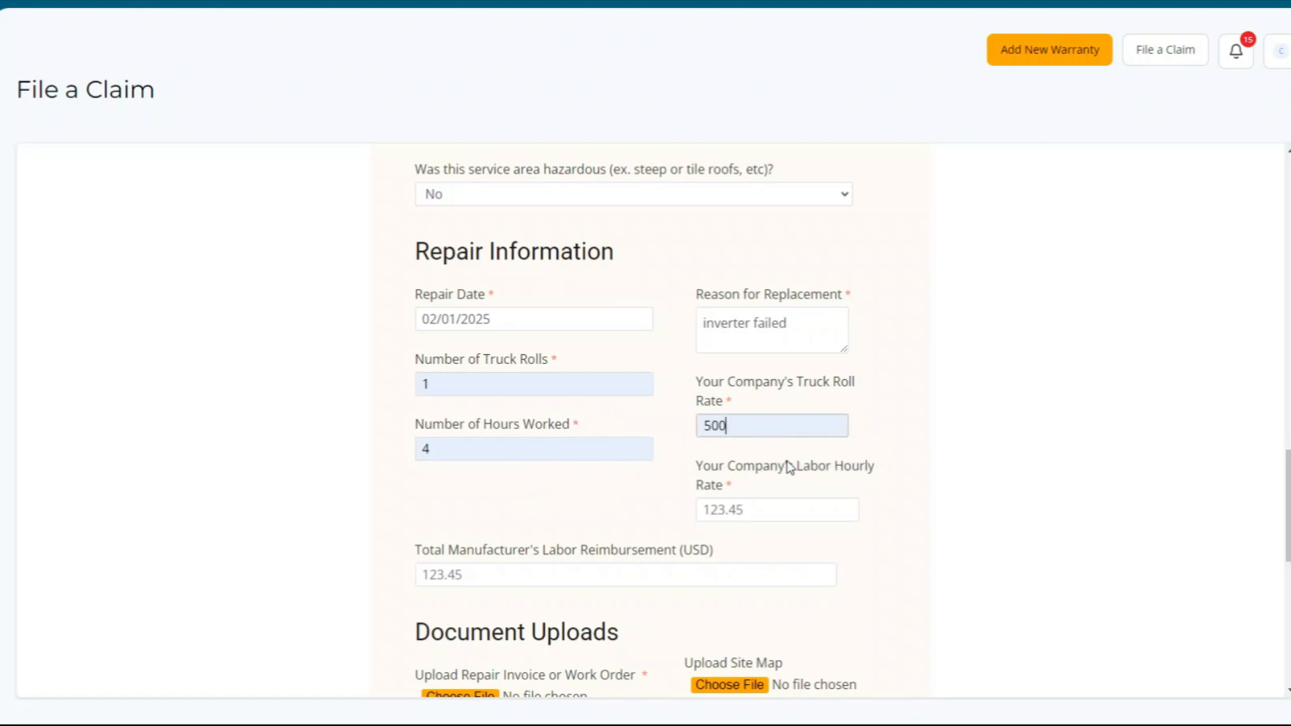
pyautogui.click(753, 508)
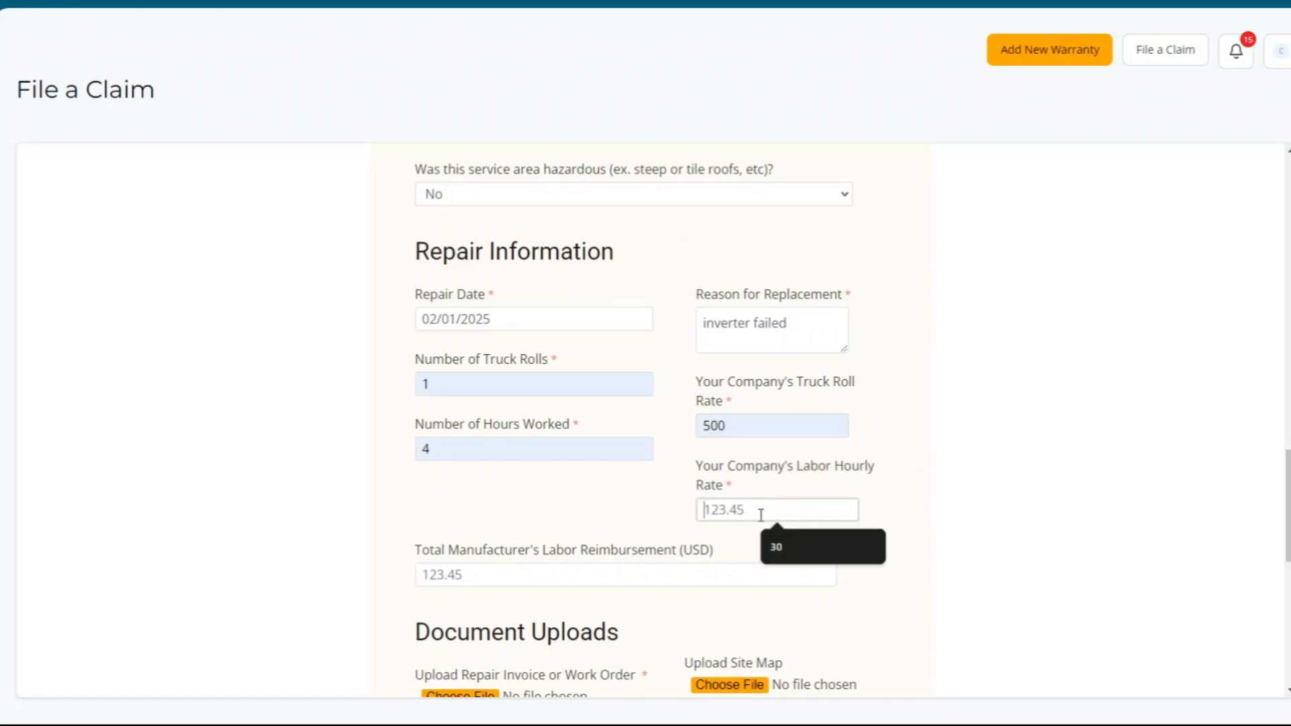
pyautogui.click(780, 543)
pyautogui.scroll(-3, 663, 461)
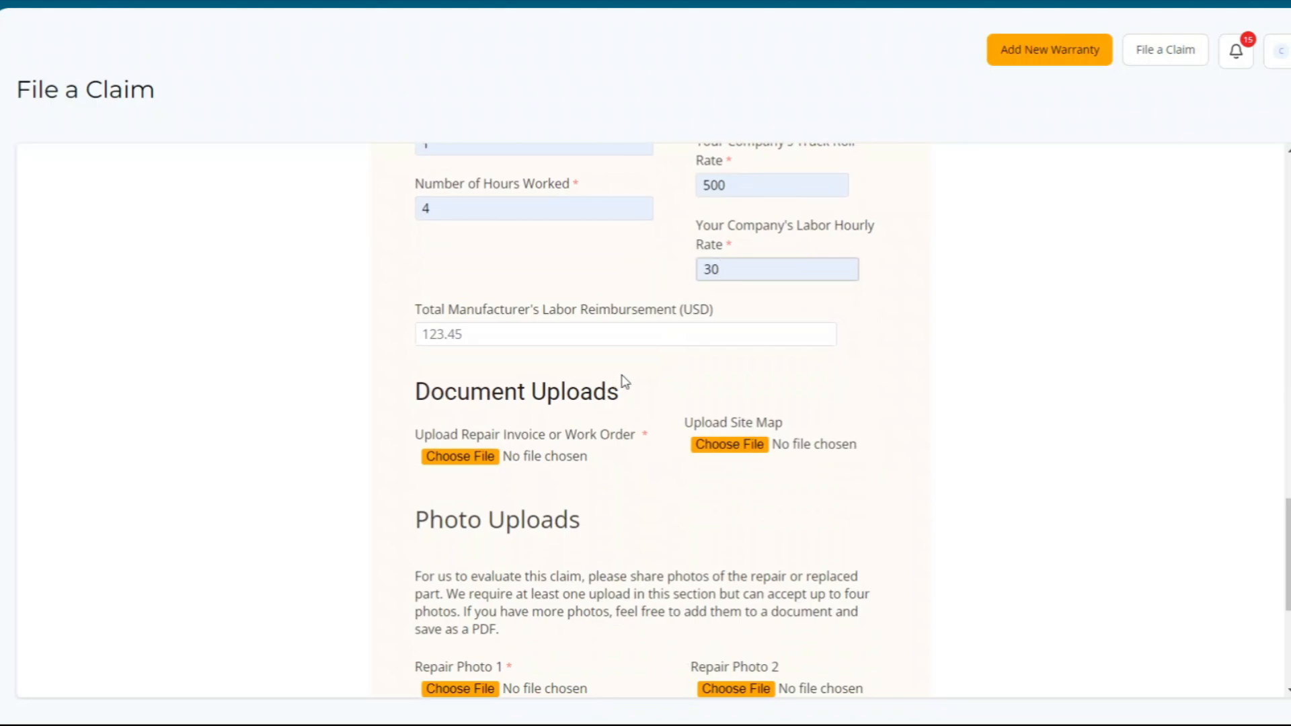
pyautogui.click(608, 336)
pyautogui.click(564, 370)
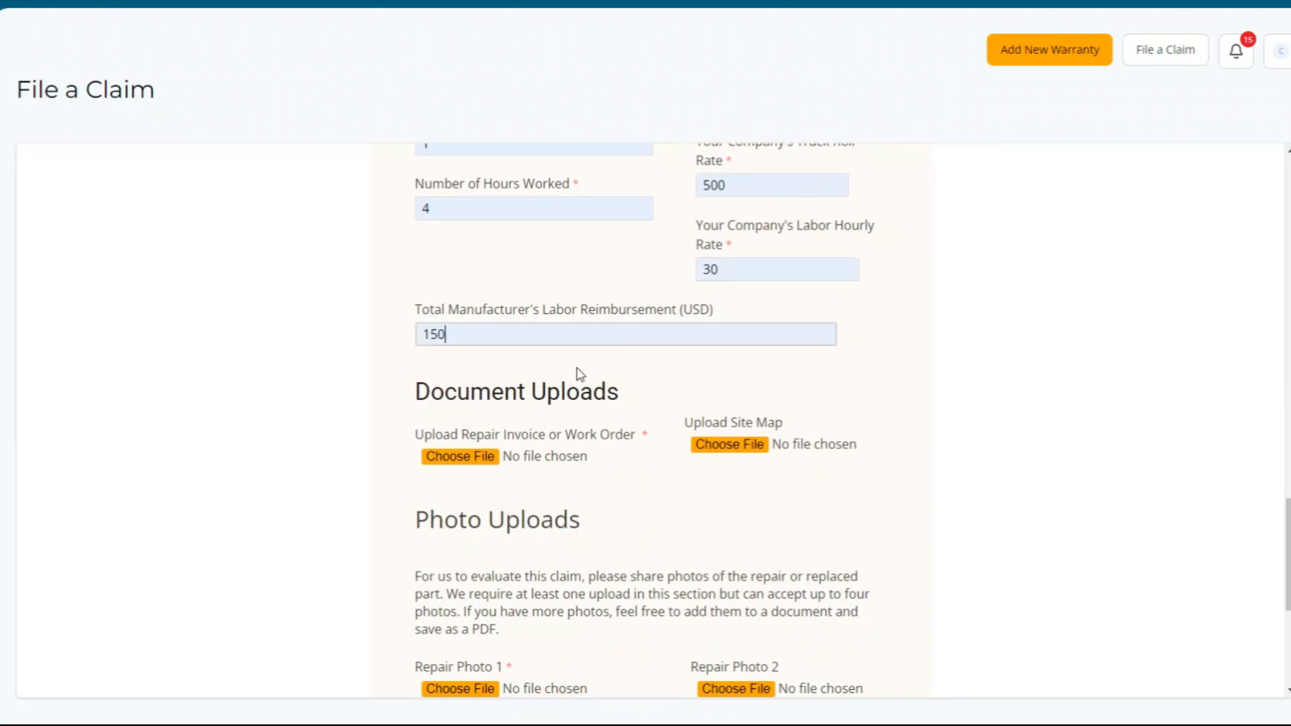
# - Attach work order.pdf as the repair work order
pyautogui.scroll(-2, 653, 369)
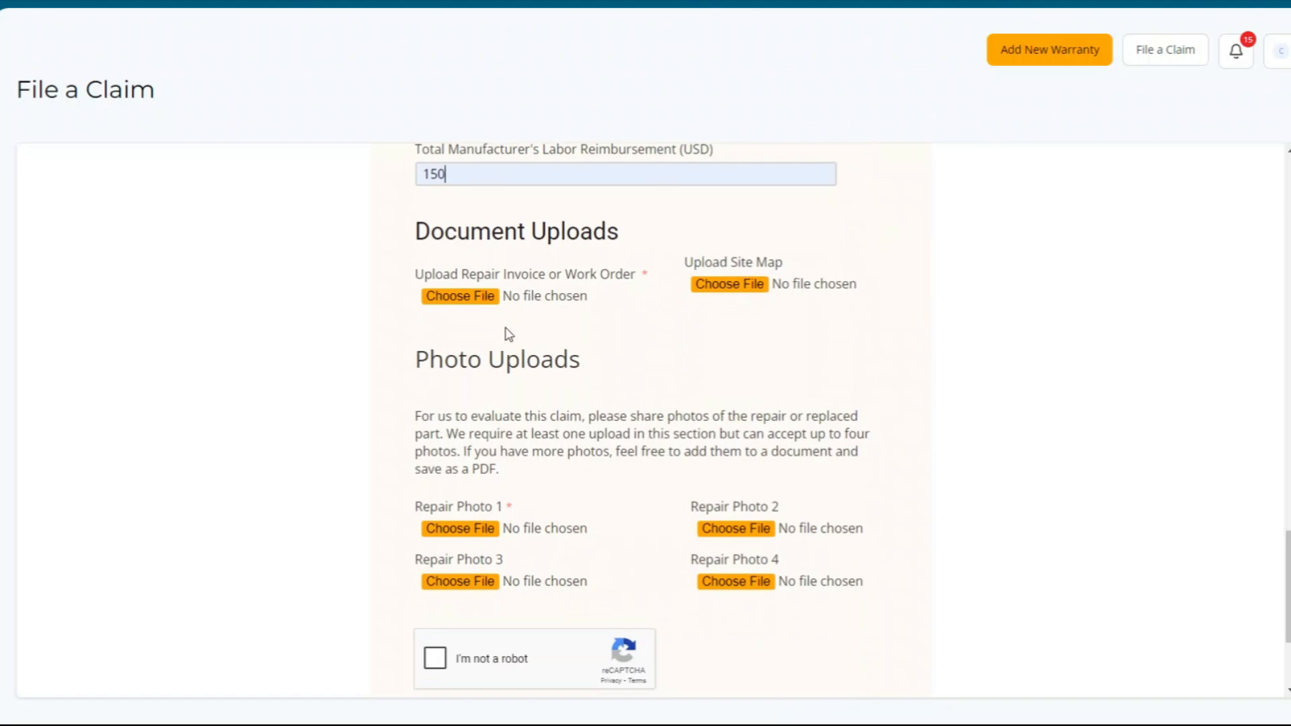
pyautogui.click(454, 301)
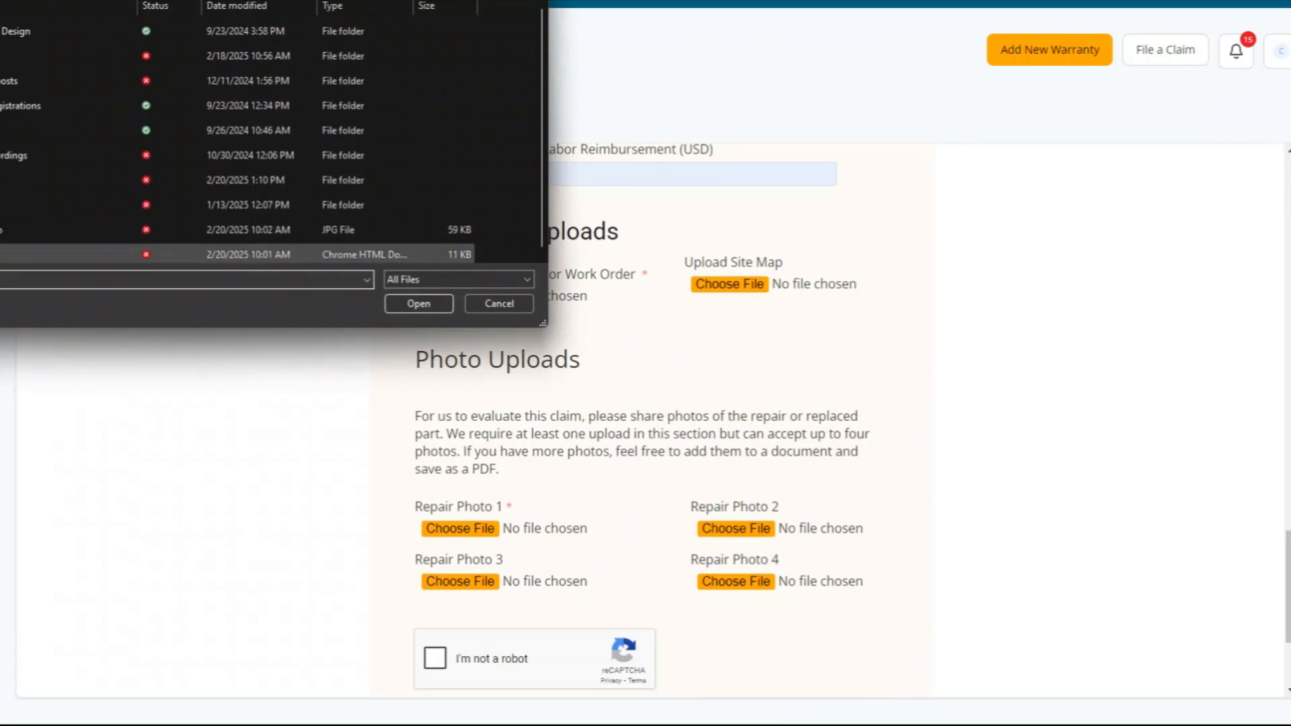
pyautogui.doubleClick(6, 255)
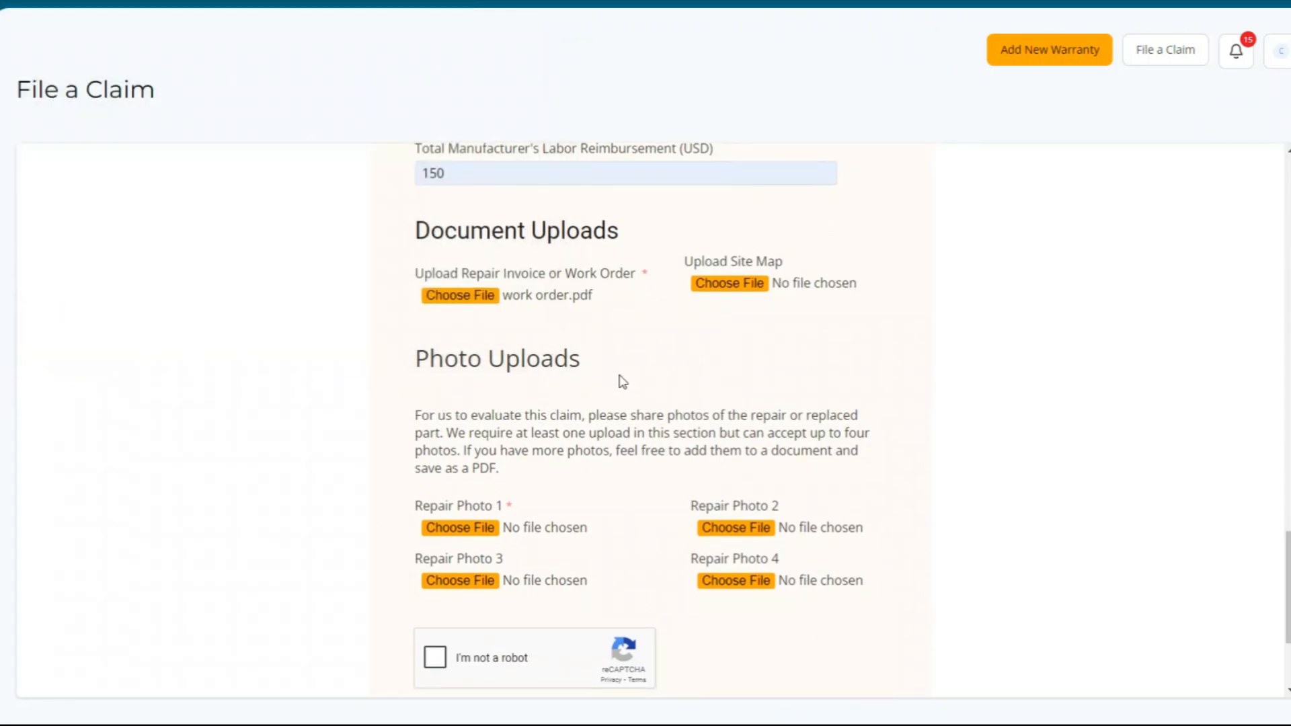
# - Attach repair photo.jpg as Repair Photo 1
pyautogui.scroll(-1, 623, 381)
pyautogui.click(461, 447)
pyautogui.doubleClick(27, 229)
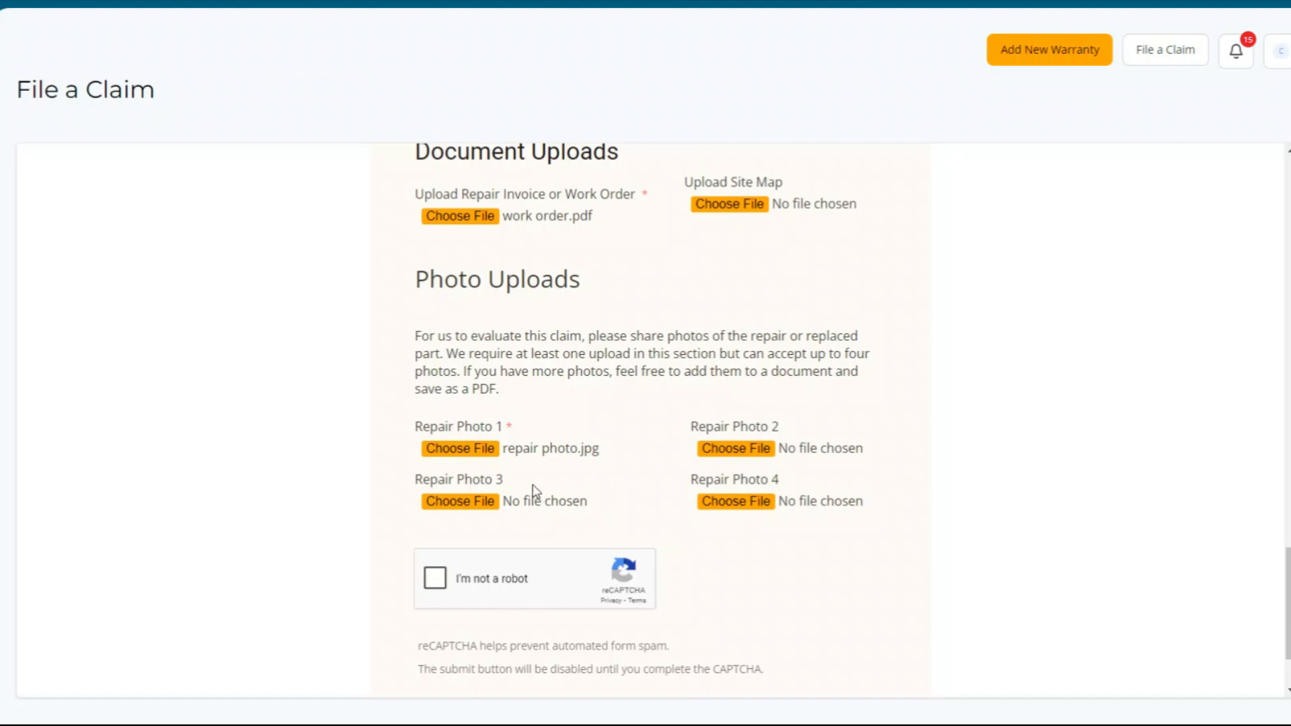
# - Tick the 'I'm not a robot' reCAPTCHA checkbox and submit the completed claim
pyautogui.scroll(-2, 632, 406)
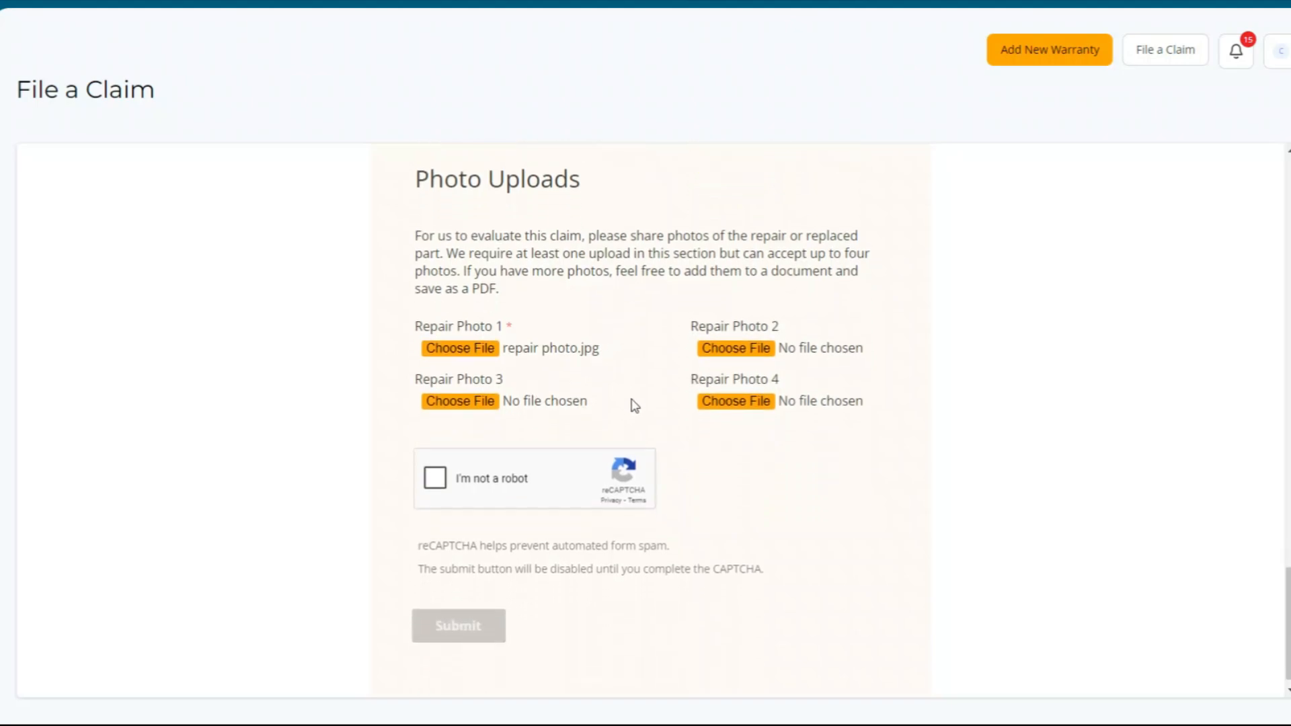
pyautogui.click(458, 467)
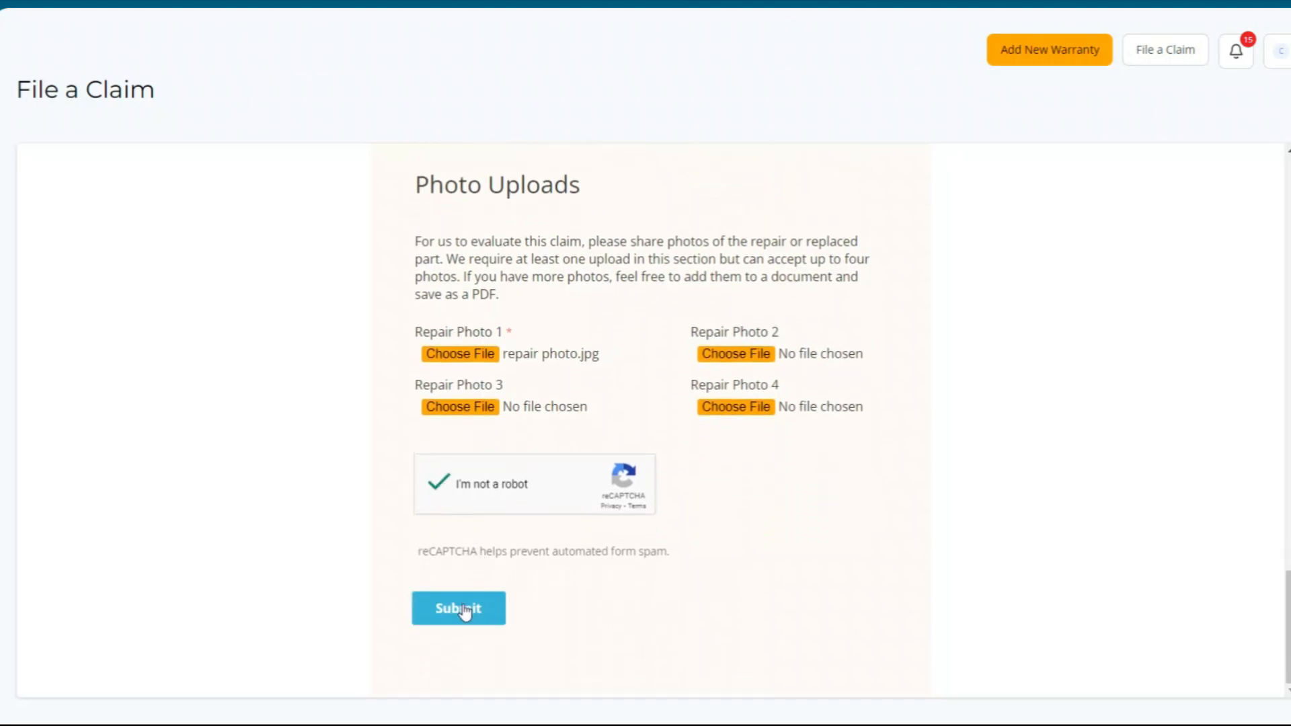
pyautogui.click(464, 609)
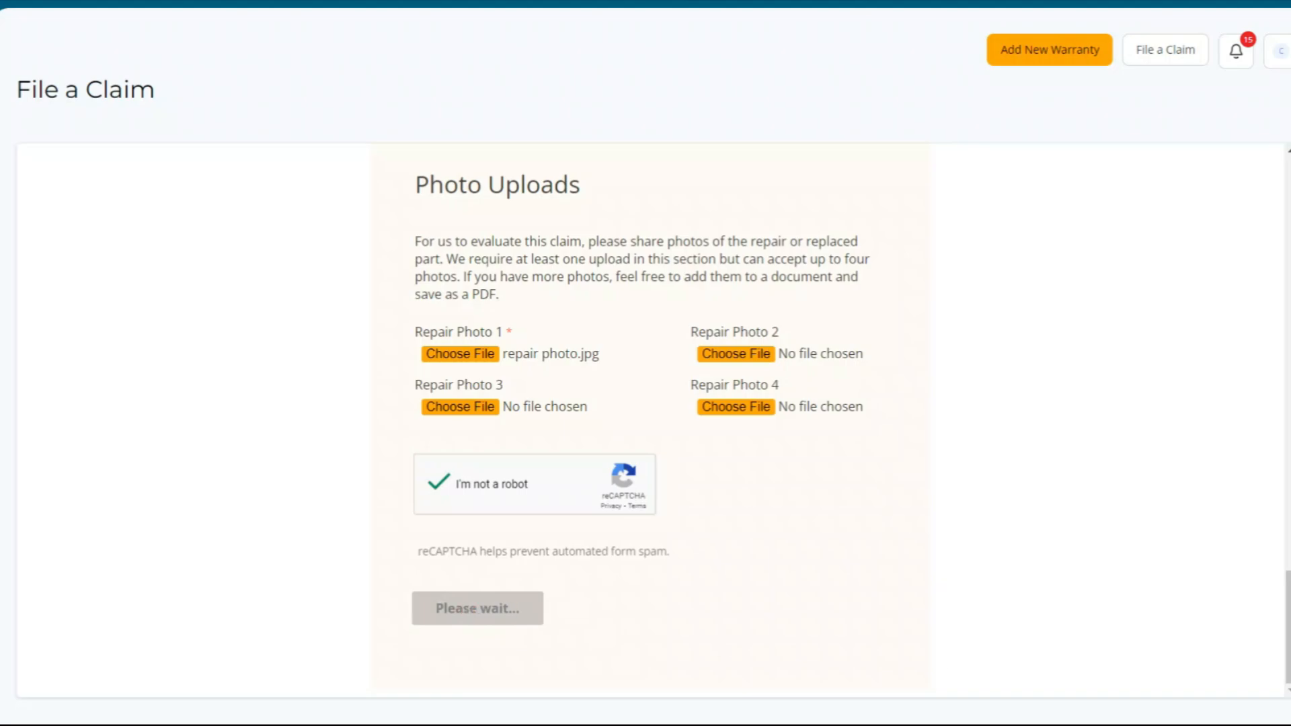